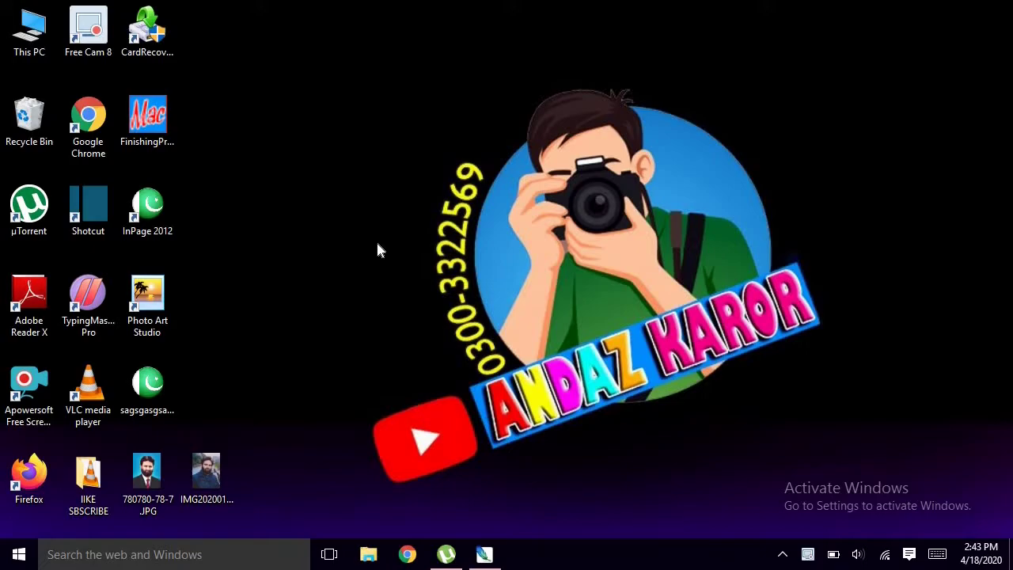
- Open Chrome maximised and go to google.com from the address bar
left_click(406, 554)
left_click(407, 554)
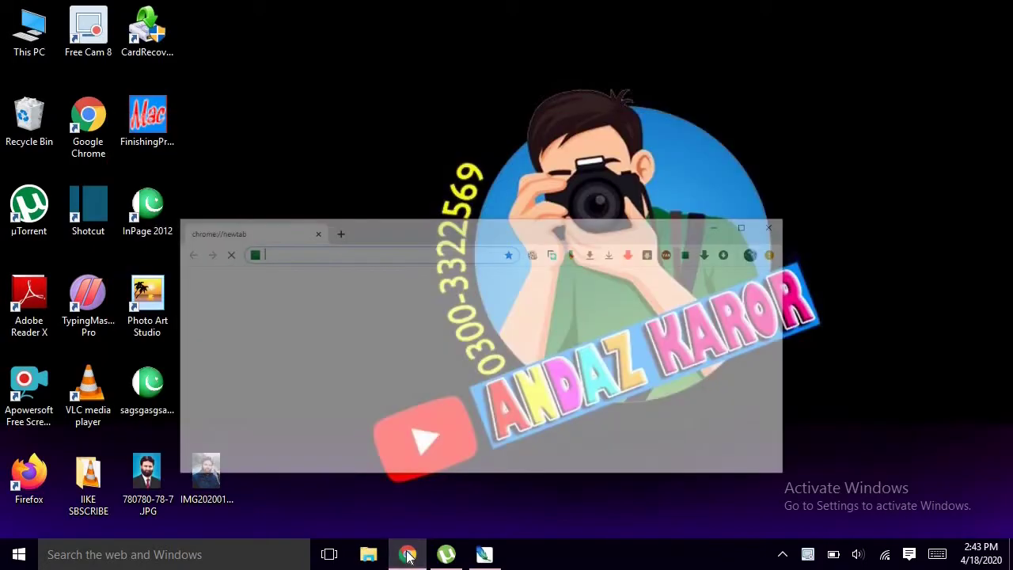
left_click(405, 552)
double_click(398, 133)
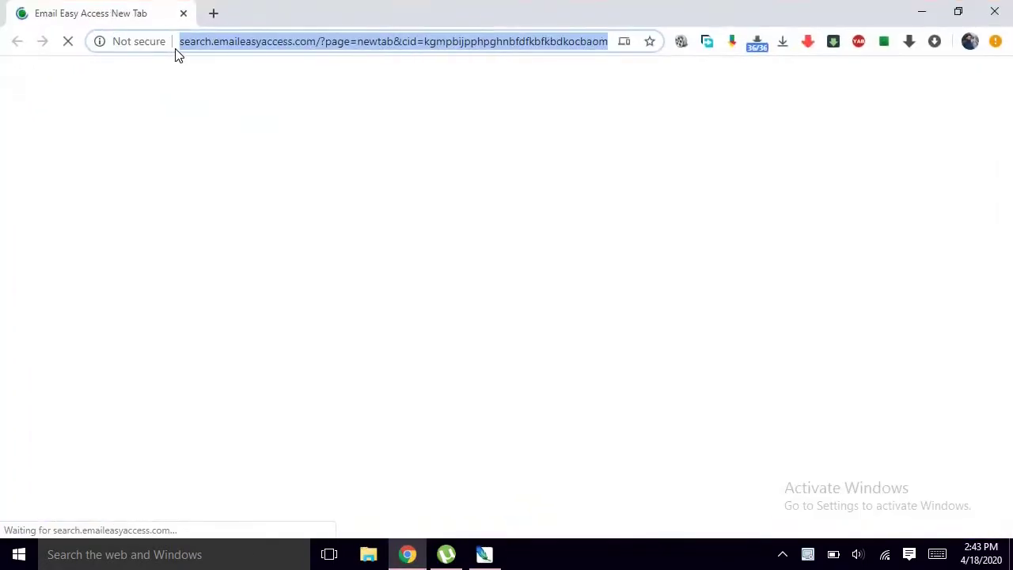
left_click(166, 41)
left_click(188, 37)
left_click(189, 36)
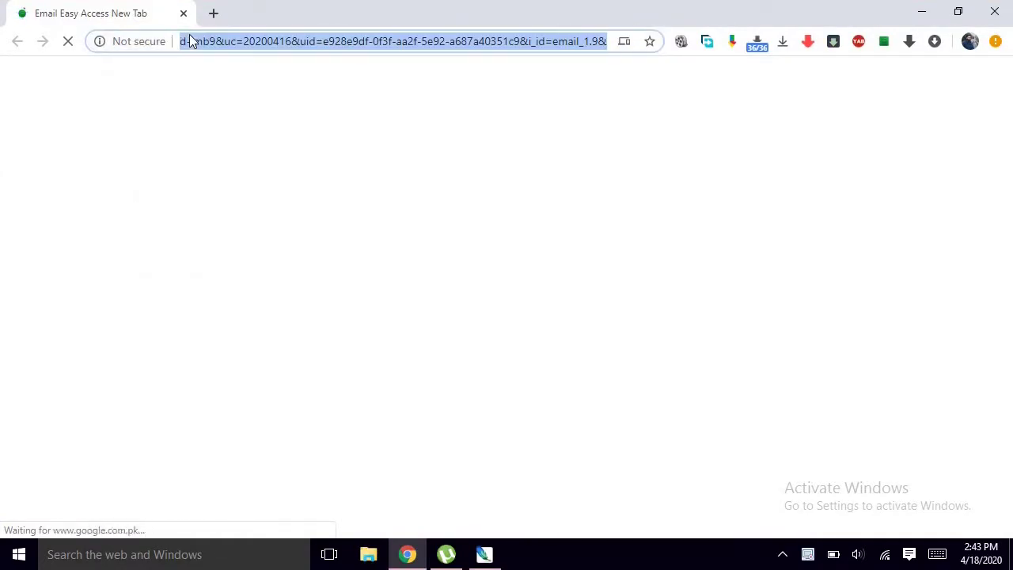
type("google.com")
key("Return")
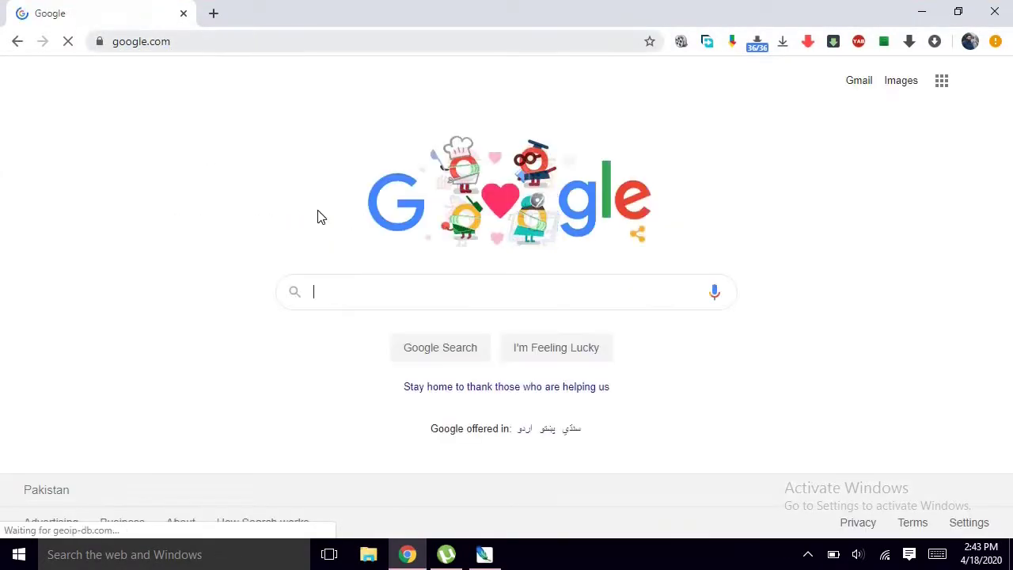
- Search Google for 'andaz karor'
left_click(351, 292)
type("and")
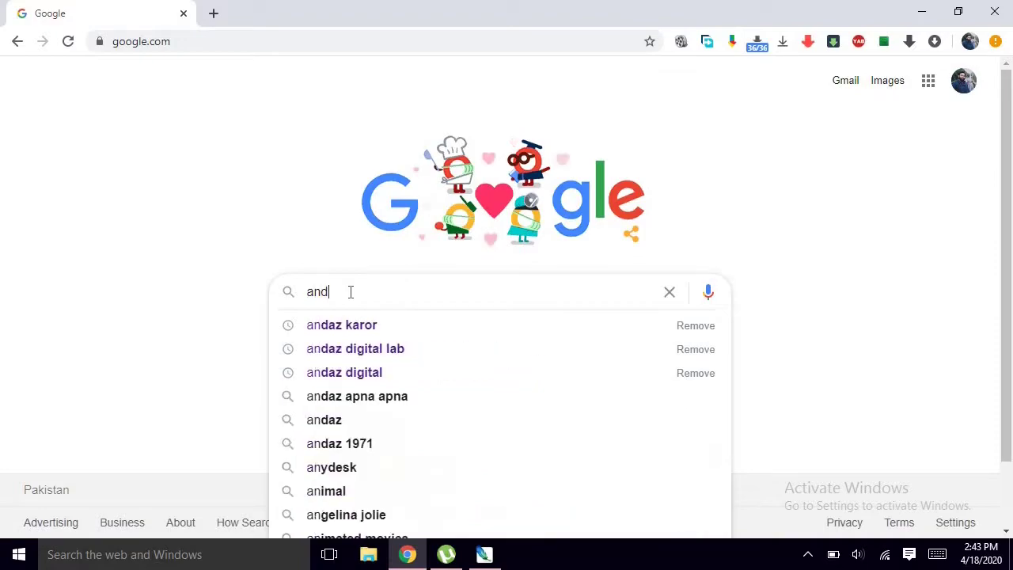
type("az karor")
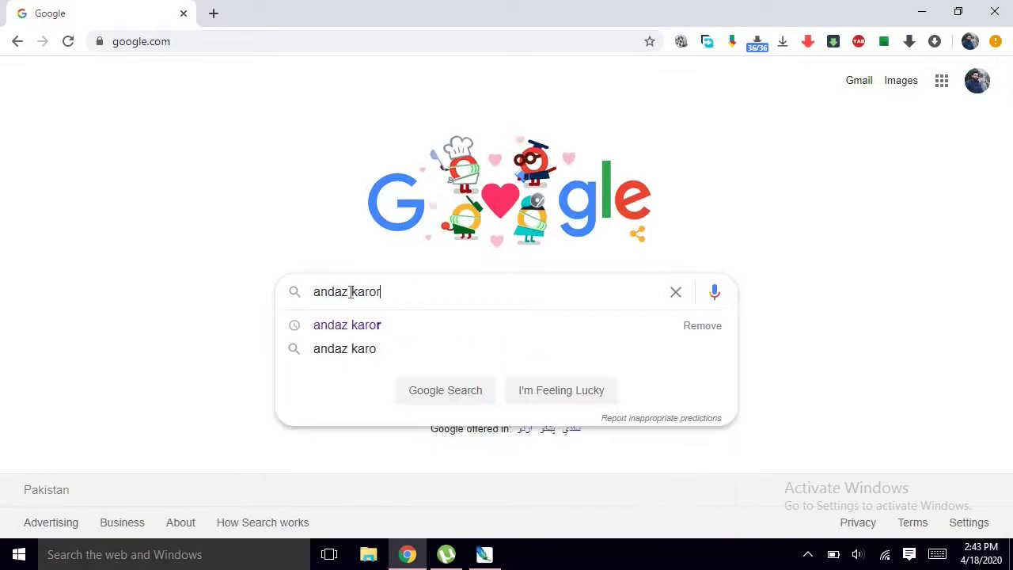
key("Return")
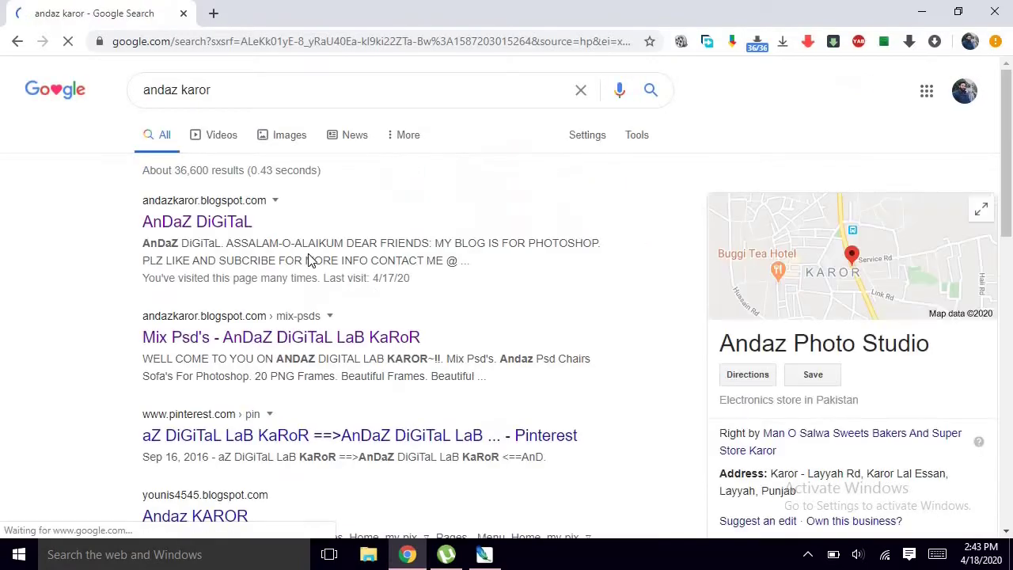
- Open the AnDaZ DiGiTaL blog result and scroll through its page
left_click(242, 225)
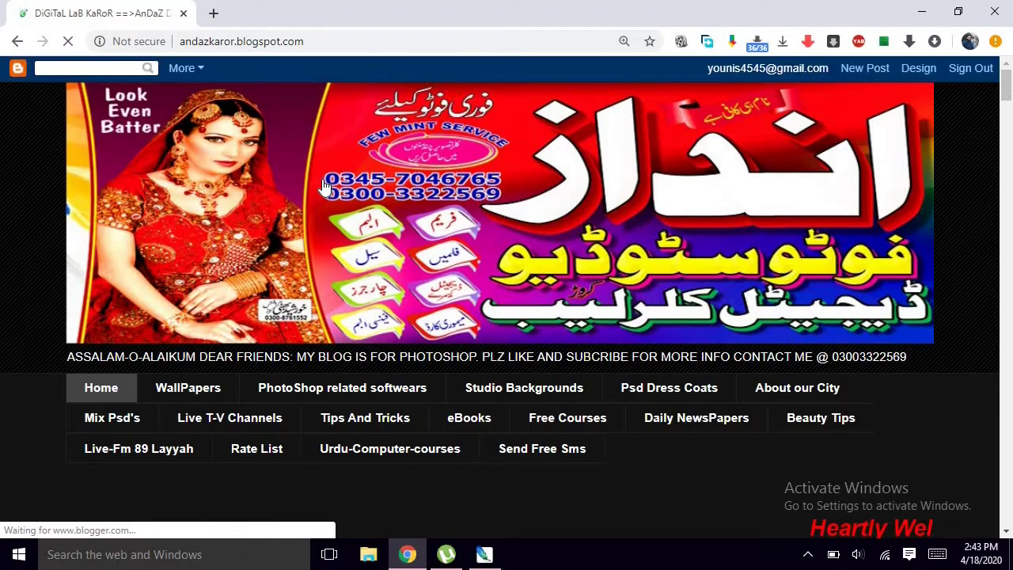
scroll(348, 185, "down", 2)
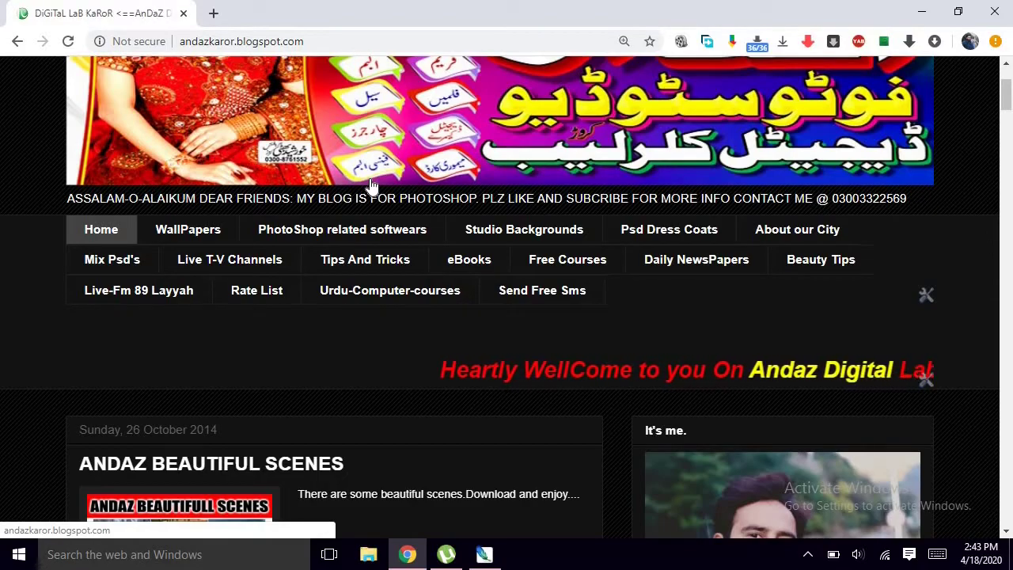
scroll(372, 185, "up", 2)
scroll(372, 183, "down", 2)
scroll(369, 182, "down", 3)
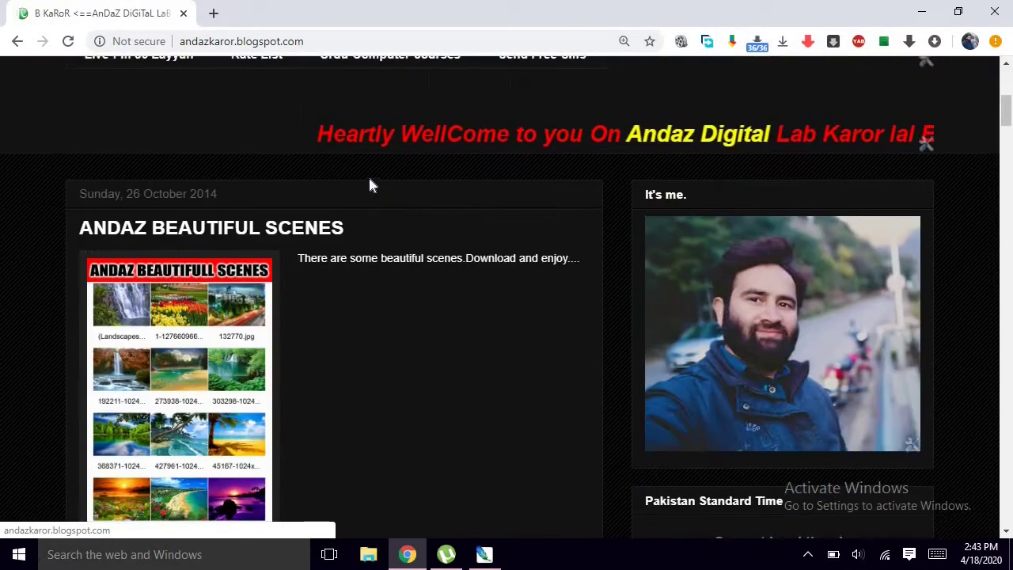
scroll(319, 187, "up", 4)
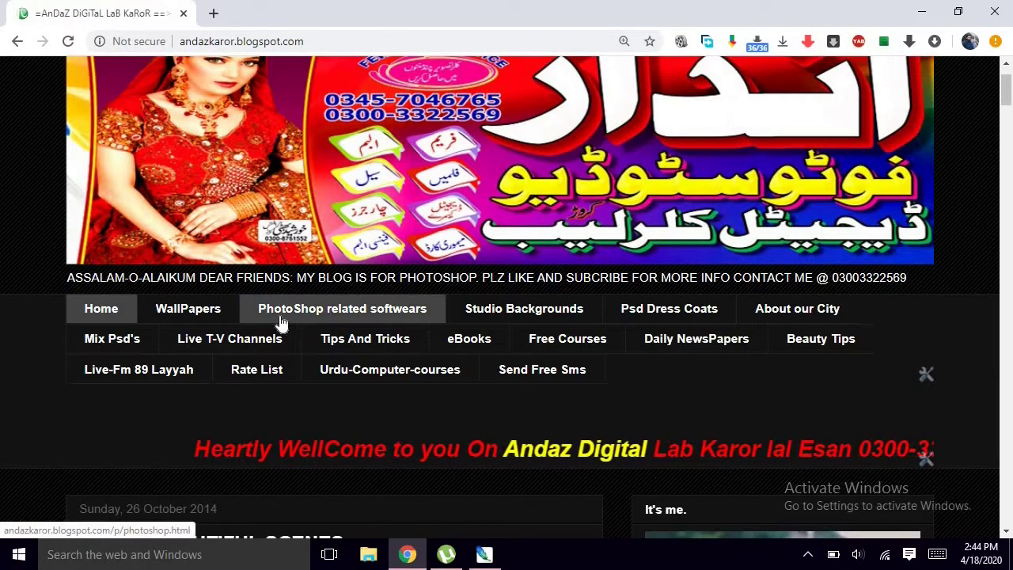
- Start the Photoshop CS2 download from the PhotoShop related softwears page, then close Chrome
left_click(398, 316)
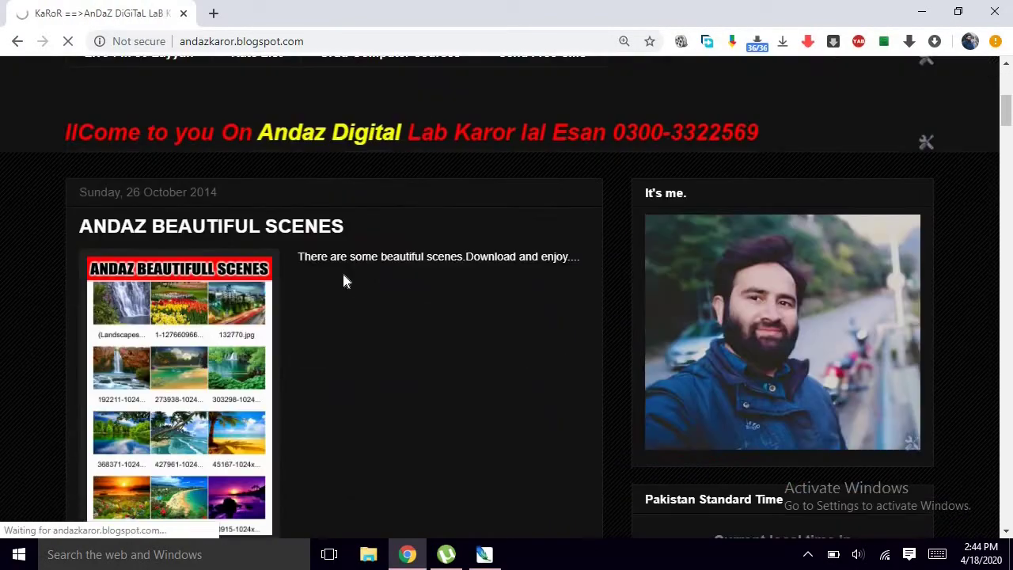
scroll(356, 253, "down", 6)
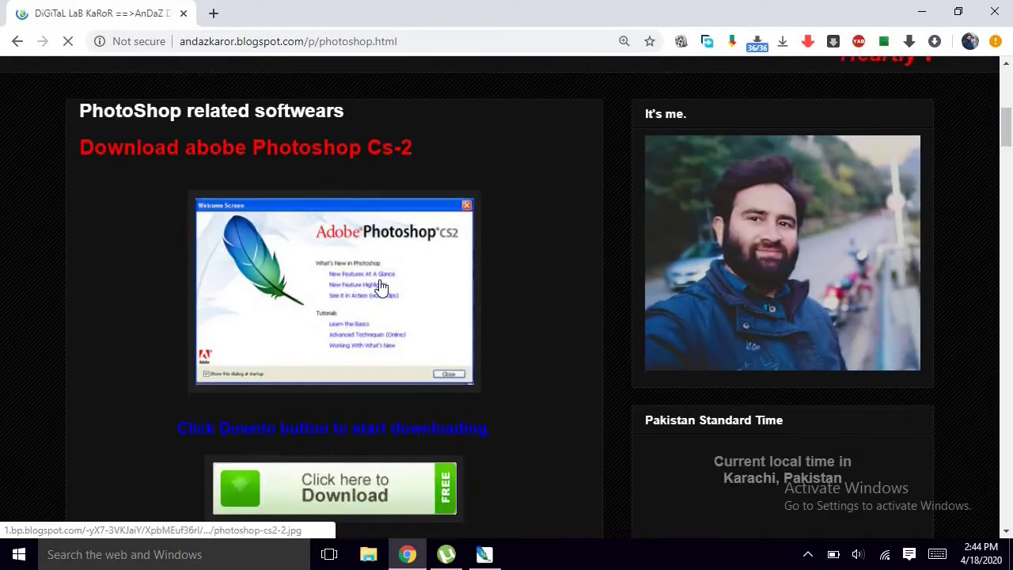
scroll(427, 254, "down", 1)
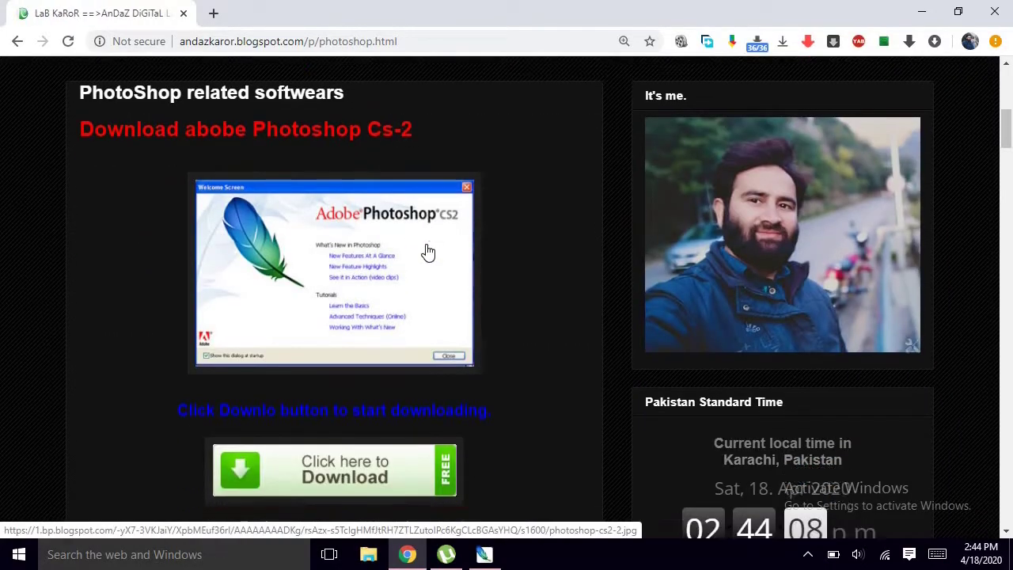
left_click(353, 422)
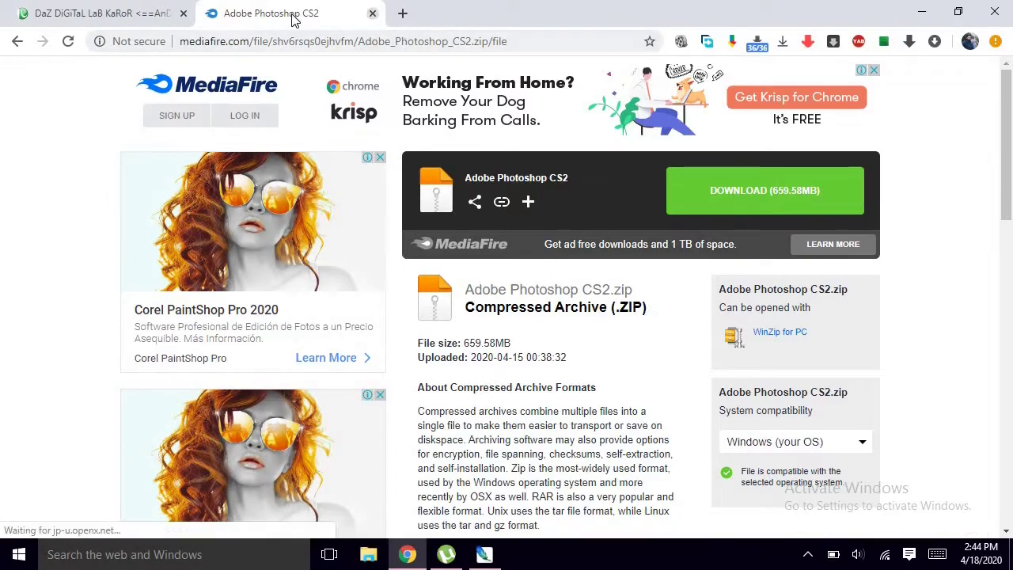
key("ctrl+w")
left_click(183, 15)
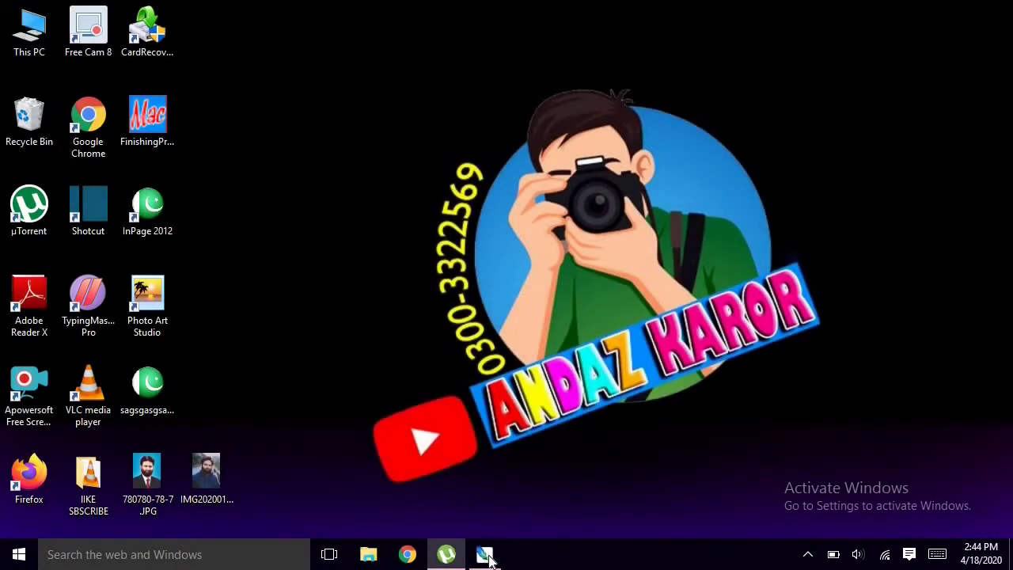
- Restore Photoshop and open 780780-78-7.JPG from the Desktop via File > Open
left_click(484, 554)
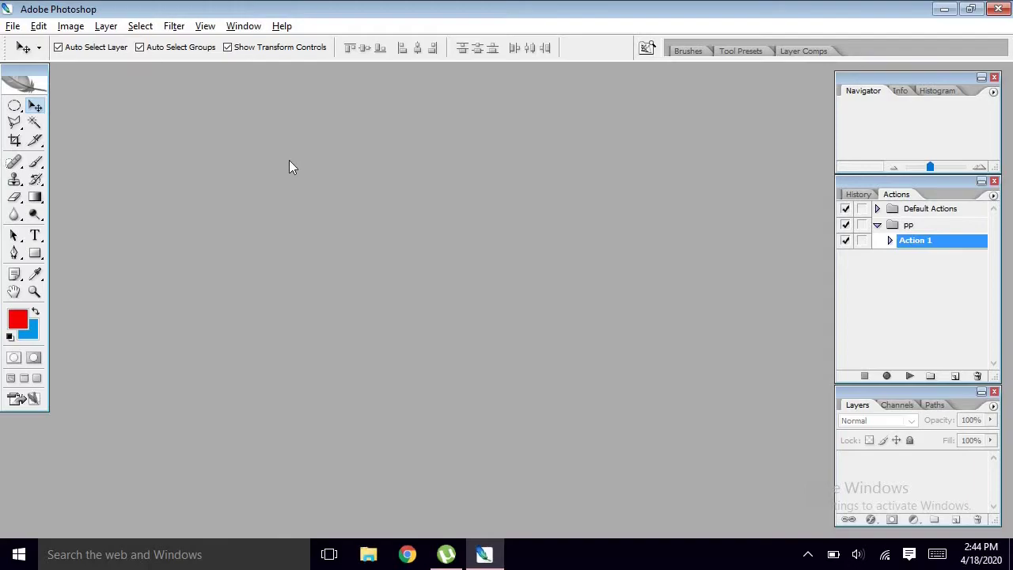
double_click(345, 182)
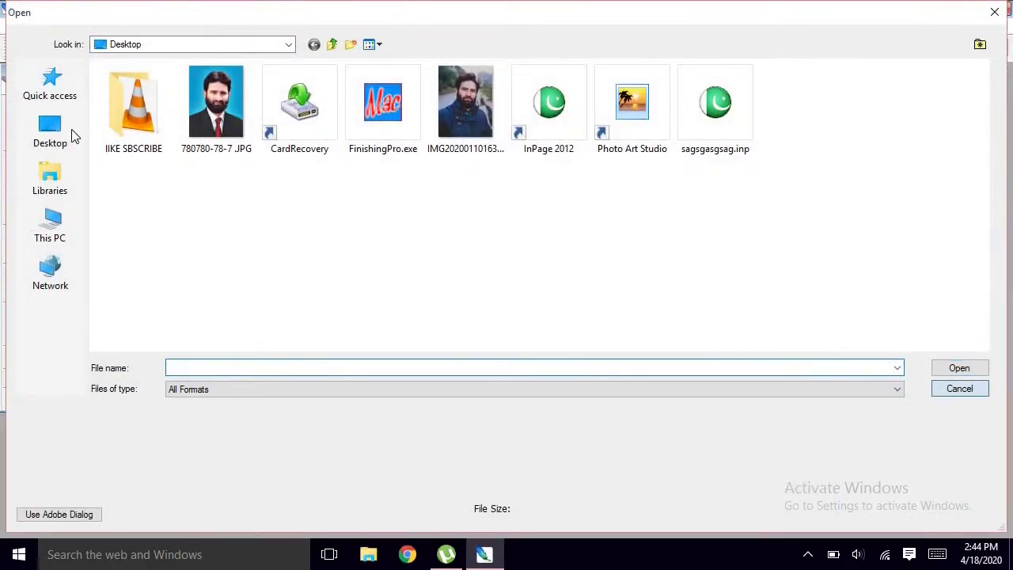
key("Escape")
left_click(13, 26)
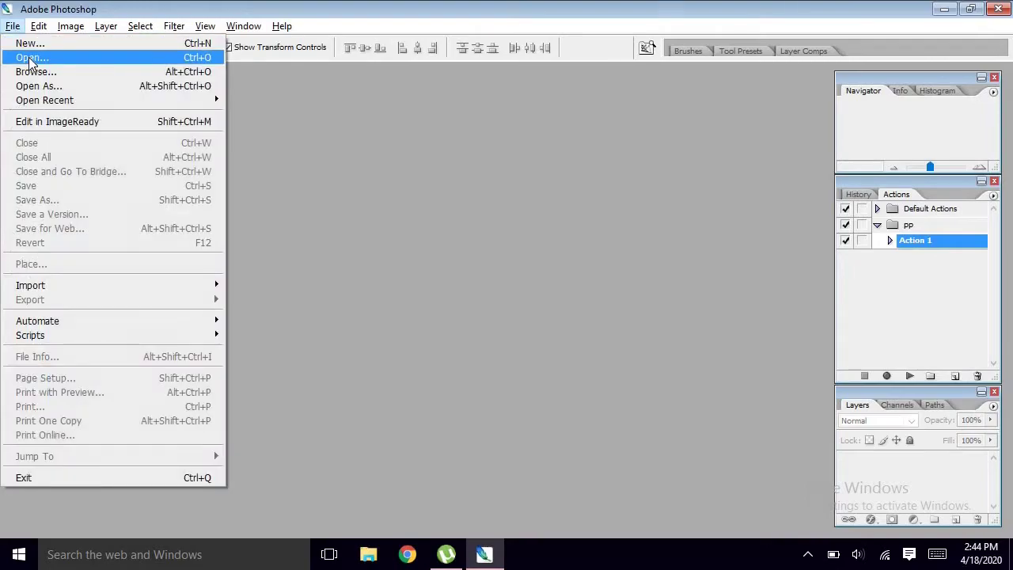
left_click(32, 58)
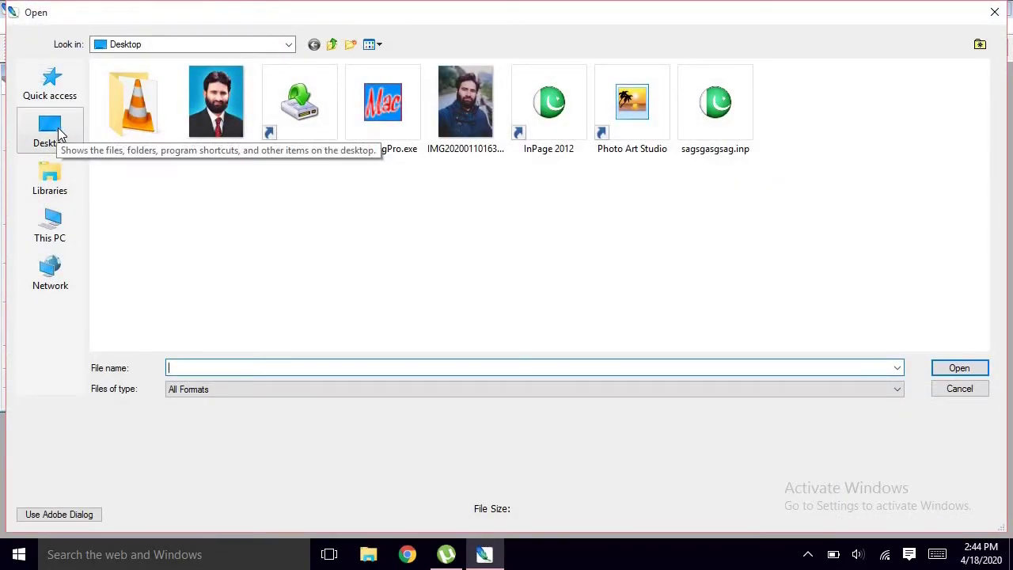
left_click(57, 134)
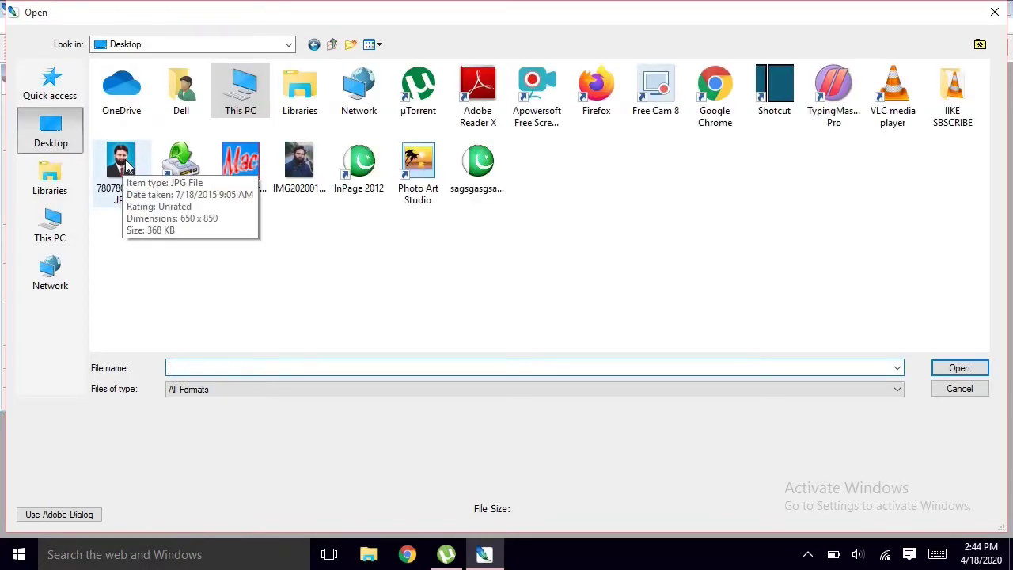
double_click(127, 167)
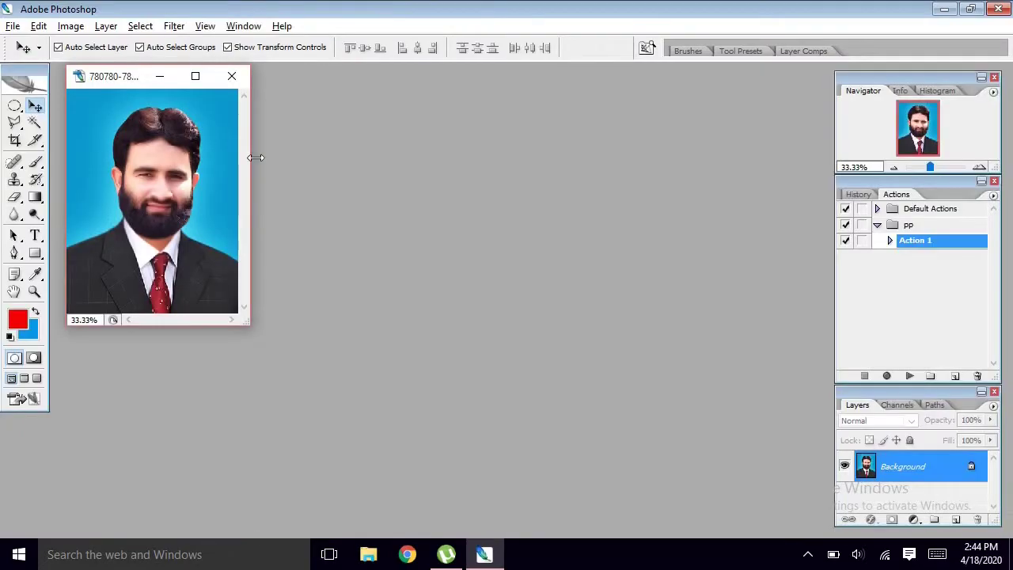
- Enlarge the photo window and play Action 1 from the pp set
mouse_move(131, 82)
left_mouse_down()
mouse_move(153, 116)
mouse_move(121, 88)
left_mouse_up()
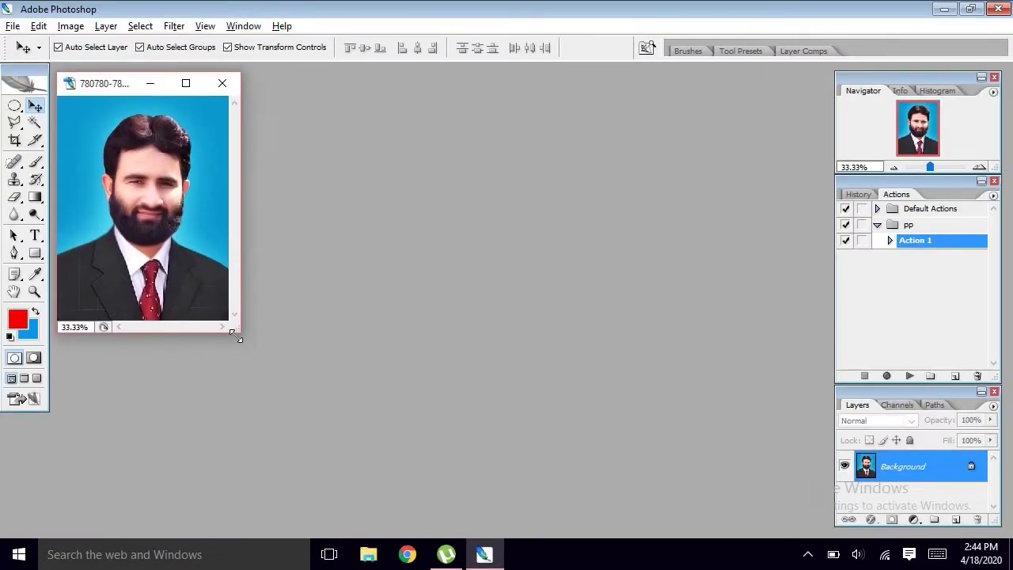
left_click_drag(242, 334, 441, 469)
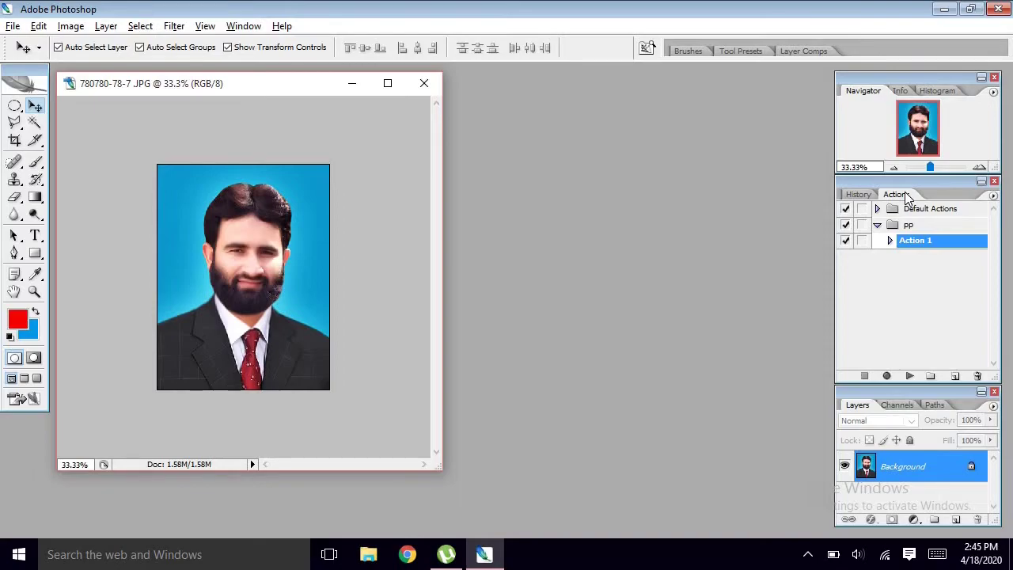
double_click(916, 242)
key("Return")
left_click(908, 377)
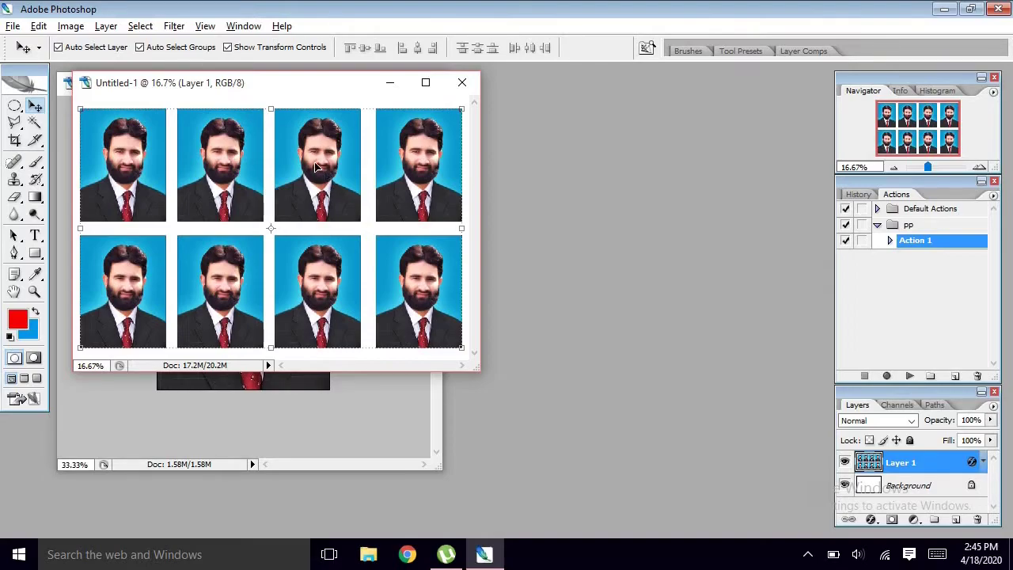
- Close Untitled-1 without saving, delete Action 1 and the pp set, and deselect
left_click(462, 82)
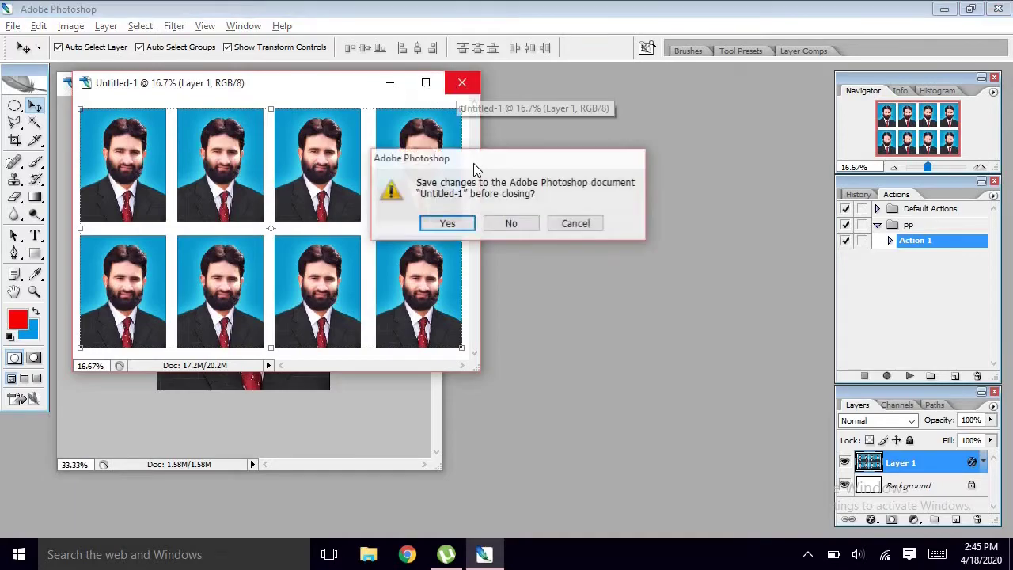
left_click(507, 226)
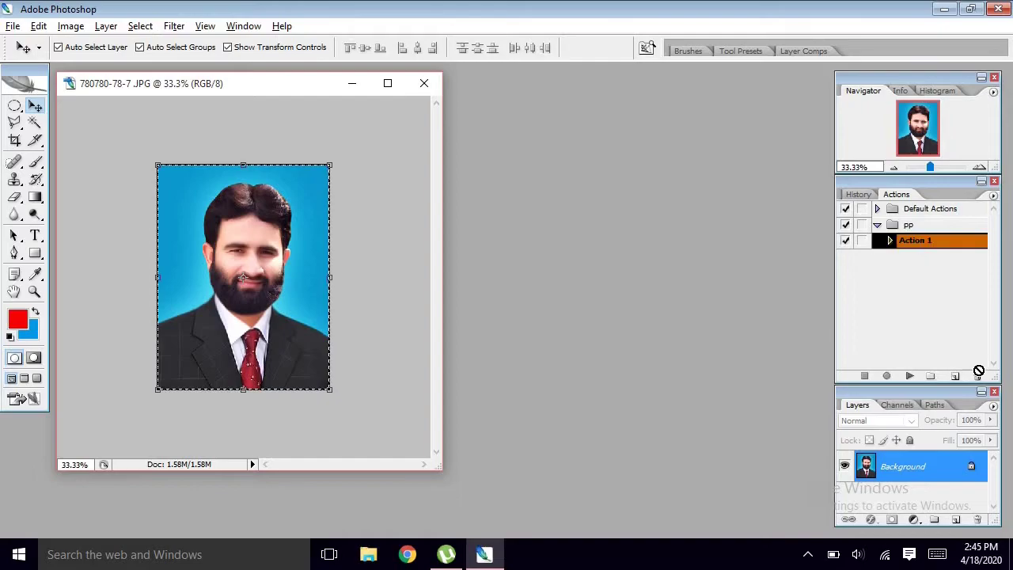
left_click_drag(904, 249, 980, 378)
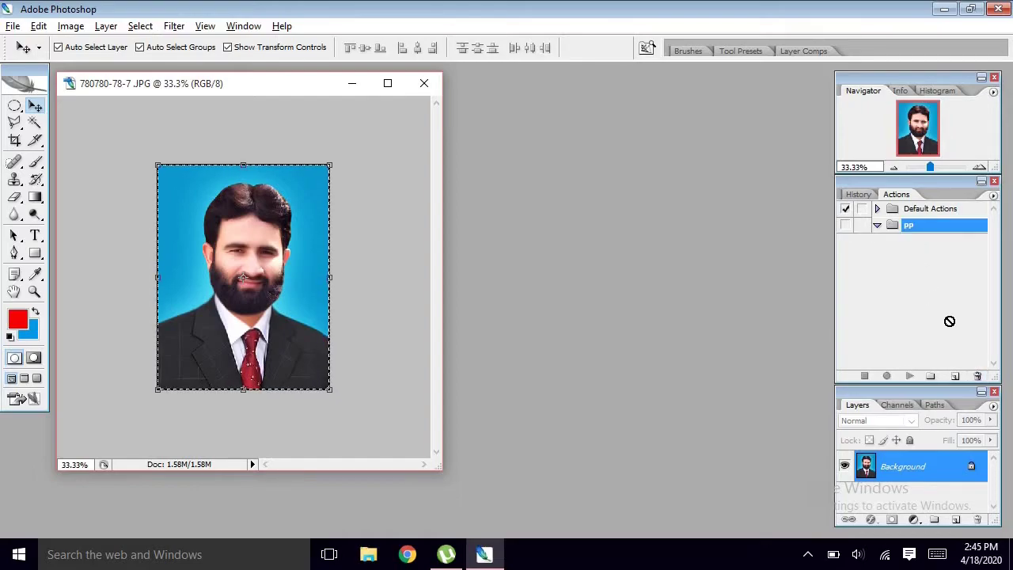
left_click(980, 377)
left_click_drag(243, 87, 199, 79)
key("ctrl+d")
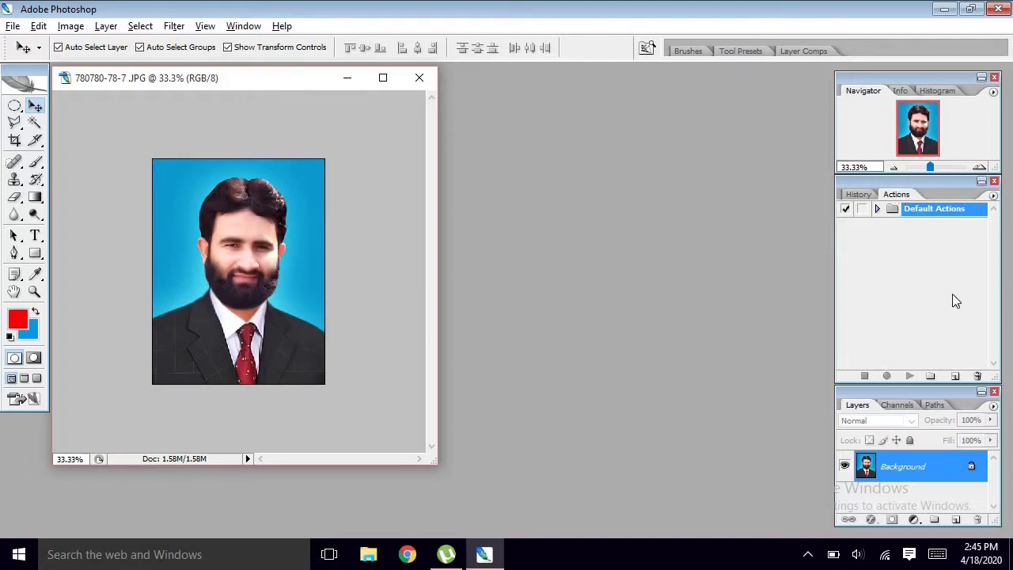
- Add an action set named 'Passport size picture' in the Actions palette
left_click(931, 378)
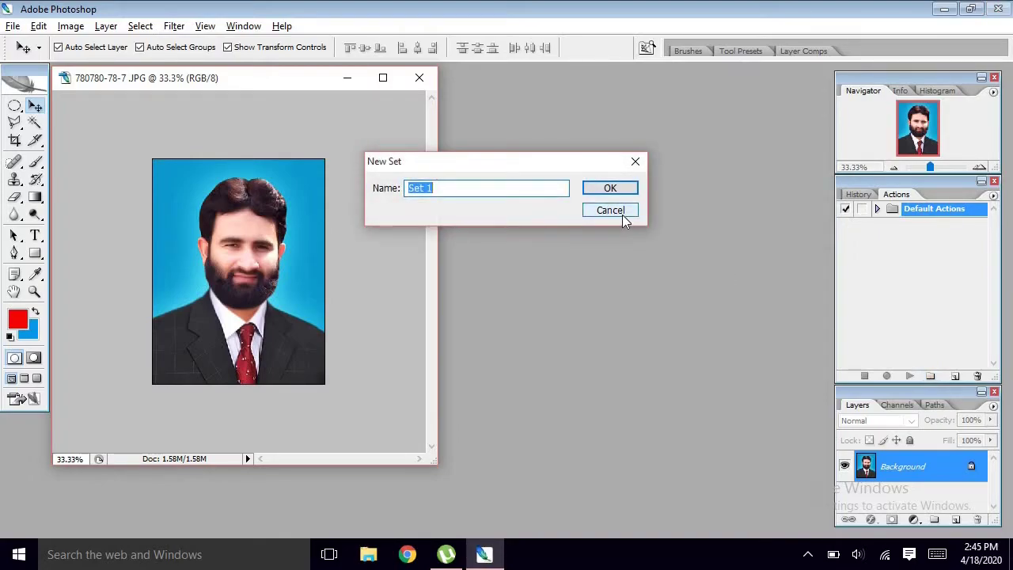
type("Pass")
type("port s")
type("ize ")
type("picture")
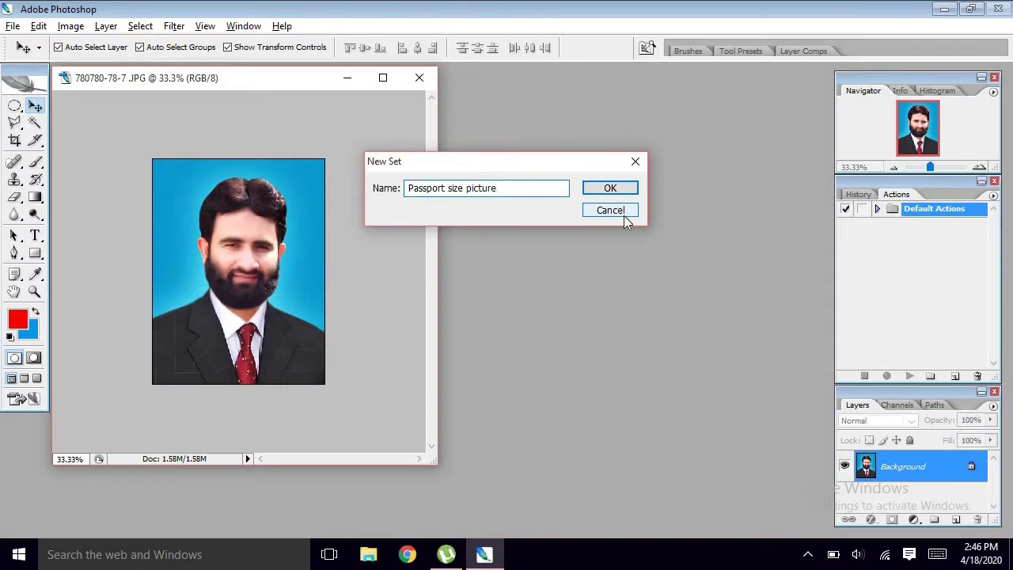
left_click(624, 194)
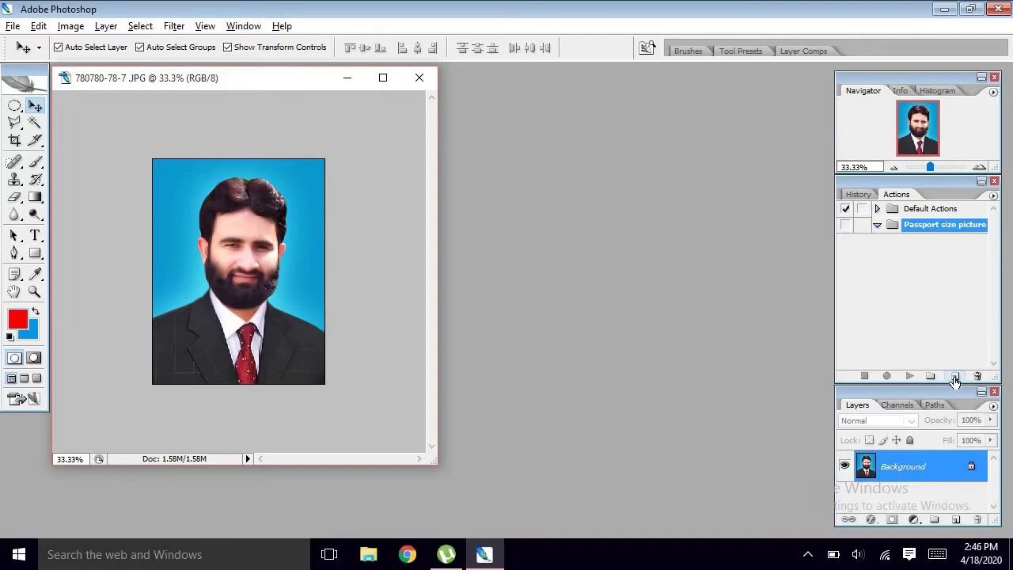
- Add an action named 'pp' to the Passport size picture set and begin recording
left_click(955, 377)
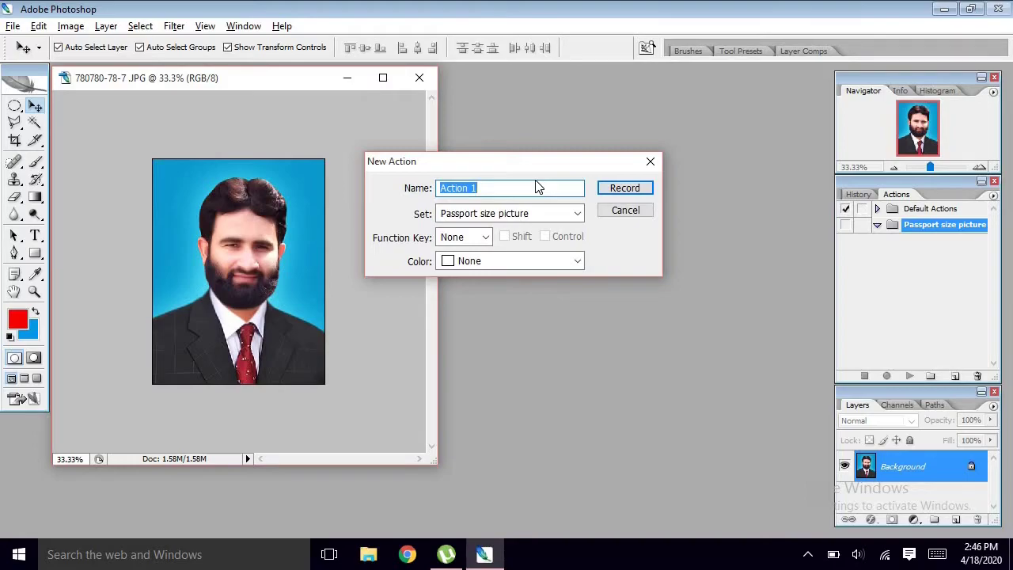
type("pp")
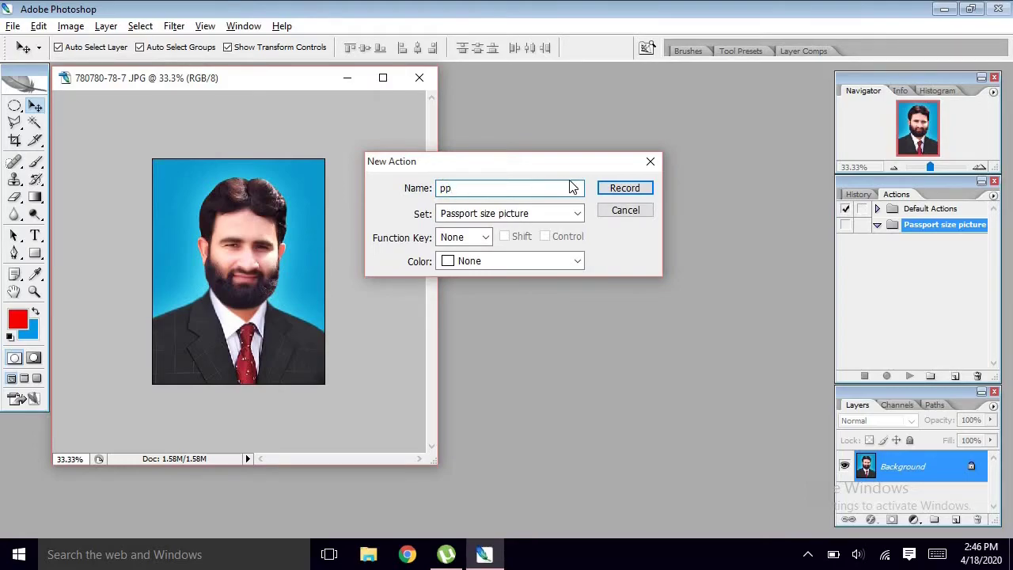
left_click(625, 190)
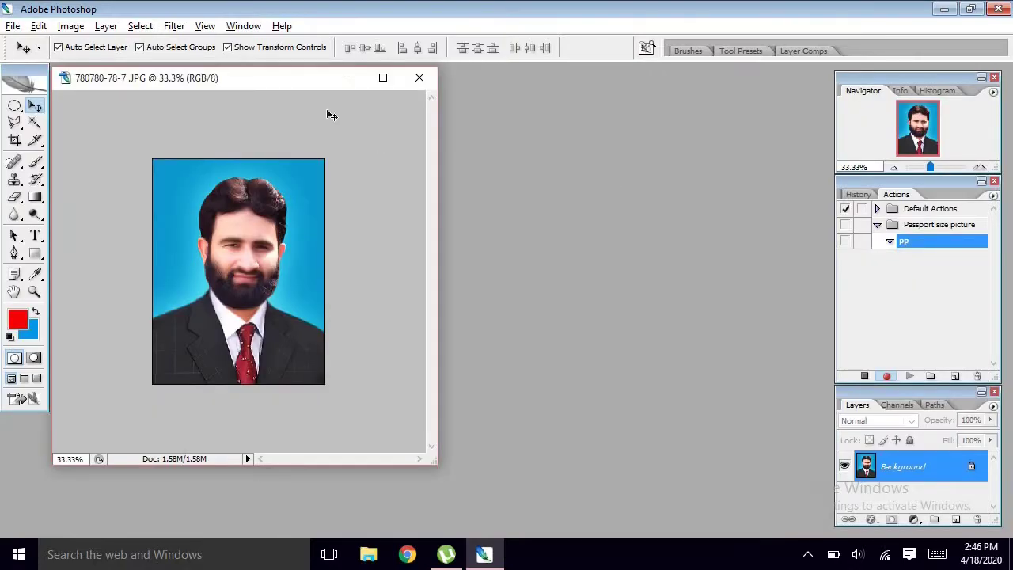
- Set the Crop tool to width 1.3 in, height 1.7 in, resolution 500 px/in
left_click_drag(277, 84, 277, 82)
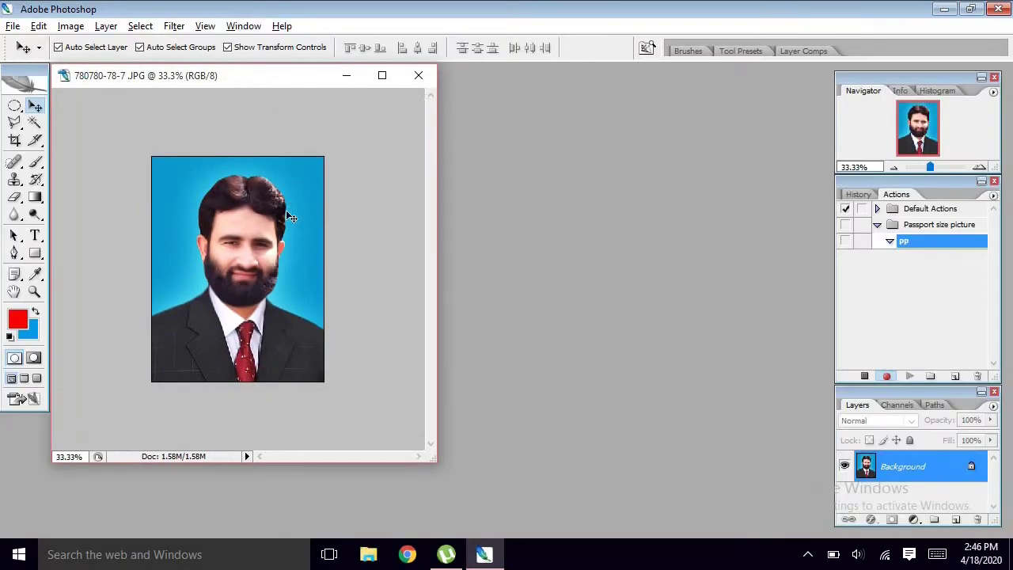
left_click(15, 143)
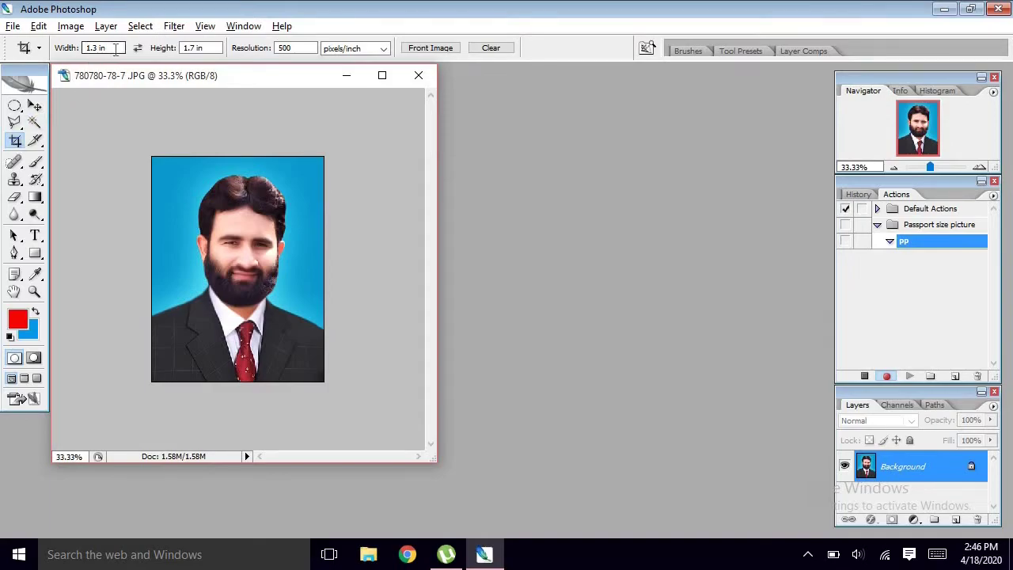
left_click_drag(117, 49, 81, 47)
type("1")
left_click_drag(212, 47, 181, 47)
type("1")
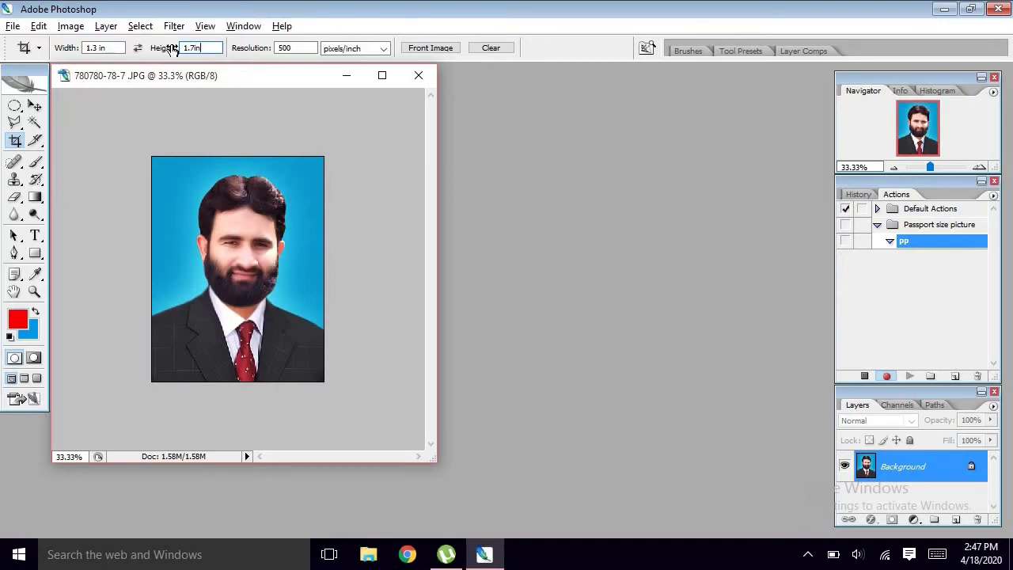
left_click_drag(312, 48, 277, 48)
- Draw the crop frame over the whole portrait and apply the crop
key("Tab")
left_click_drag(285, 273, 340, 351)
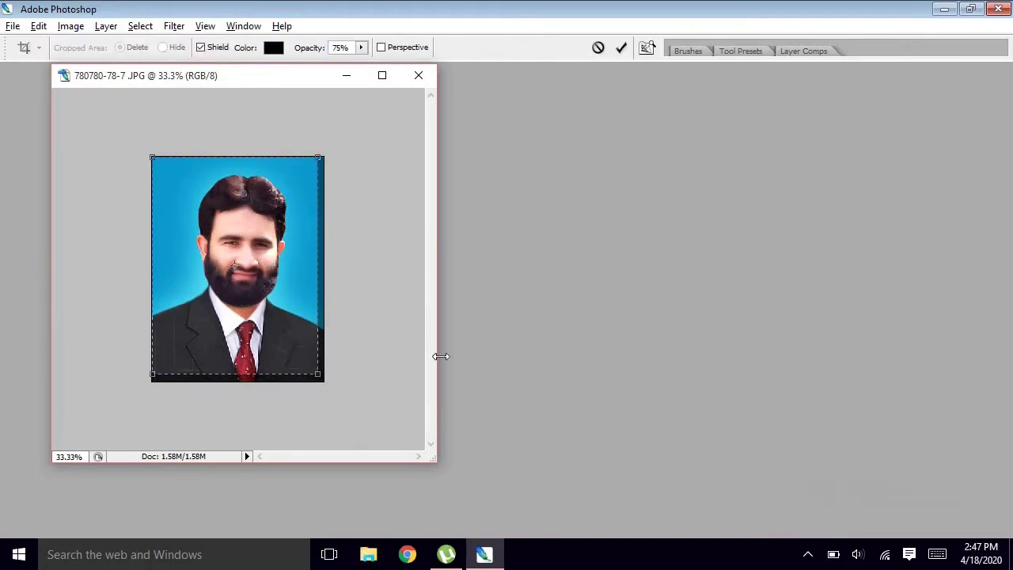
left_click_drag(437, 372, 442, 407)
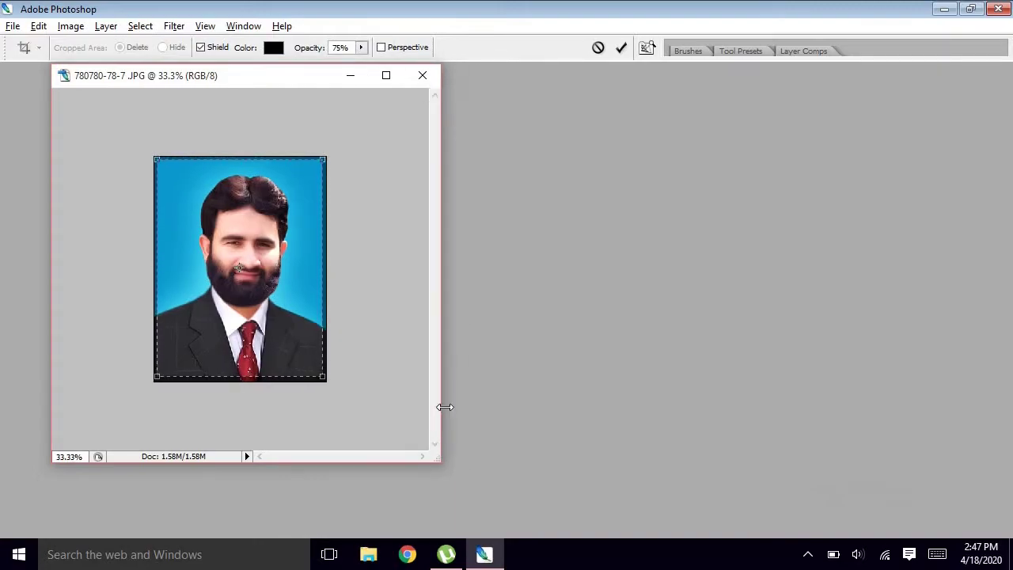
key("Return")
key("Tab")
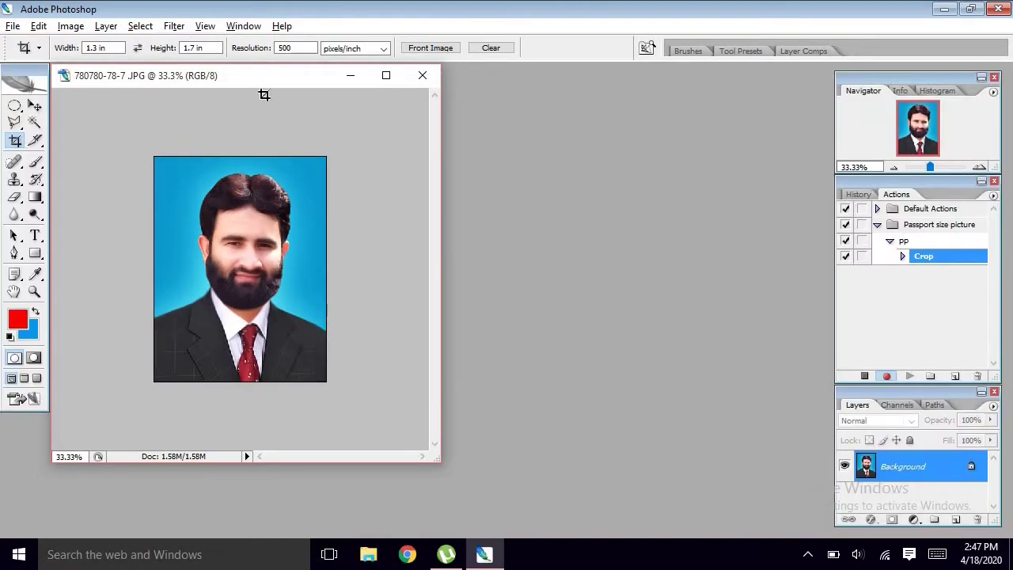
left_click_drag(250, 77, 267, 93)
key("Tab")
key("Tab")
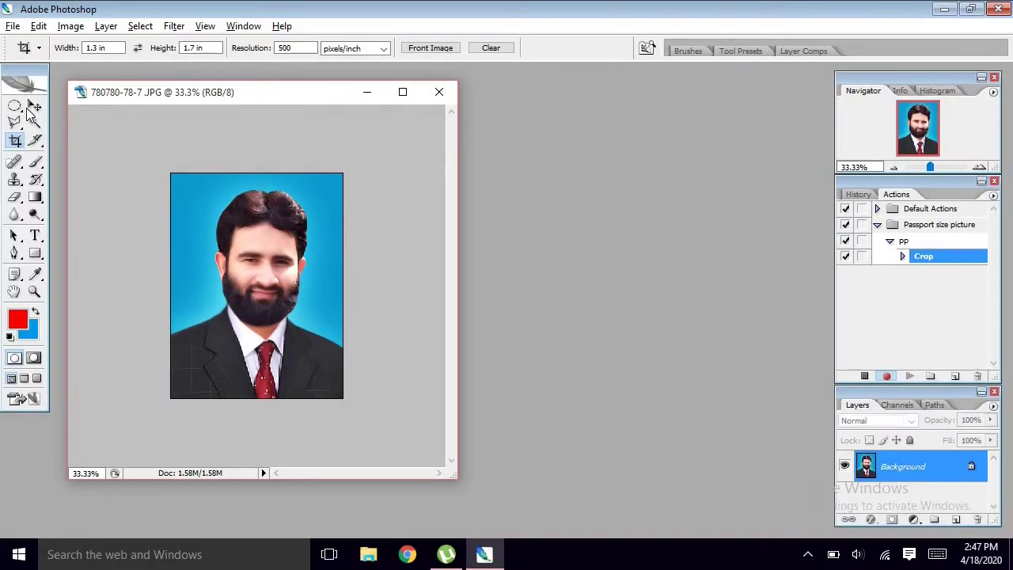
key("v")
left_click_drag(125, 93, 119, 75)
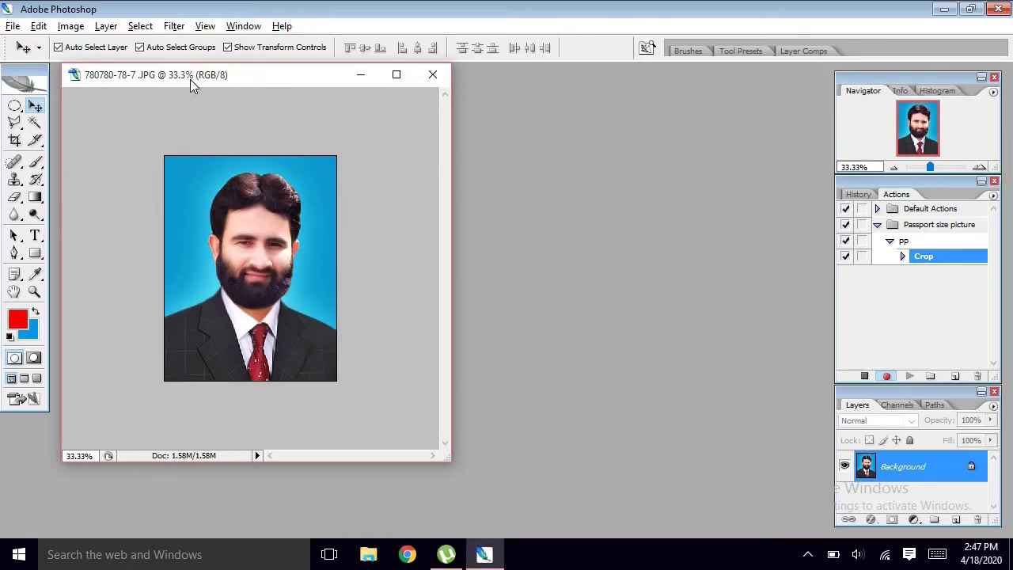
left_click_drag(190, 79, 181, 79)
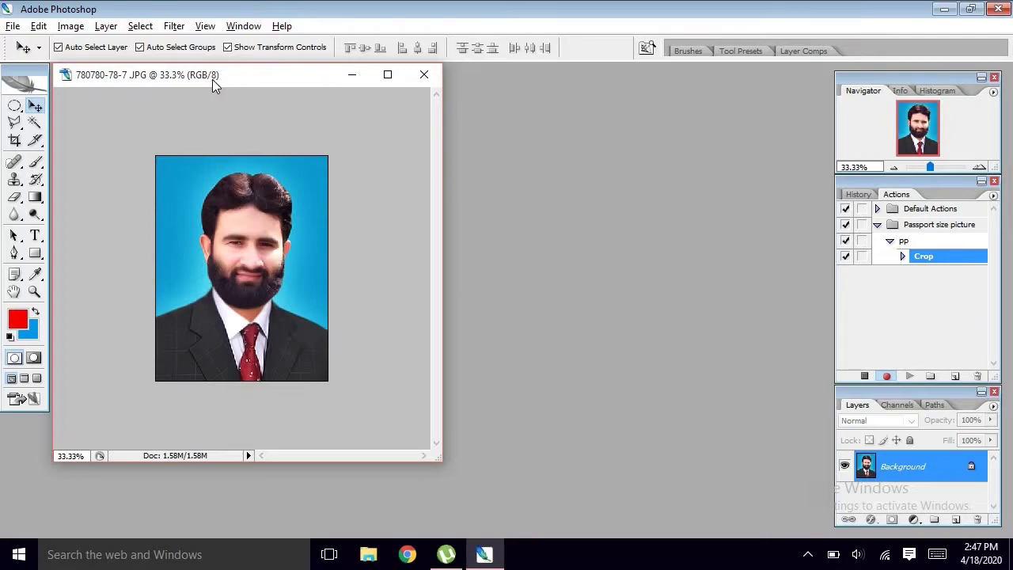
left_click_drag(212, 79, 203, 79)
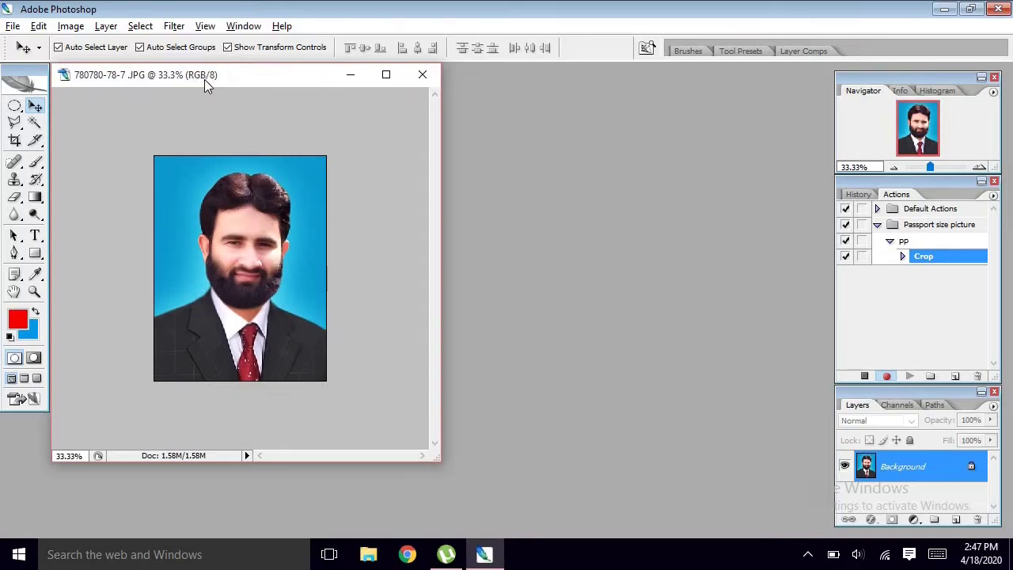
- Create a new 4 x 6 inch document at 500 pixels per inch
left_click(12, 27)
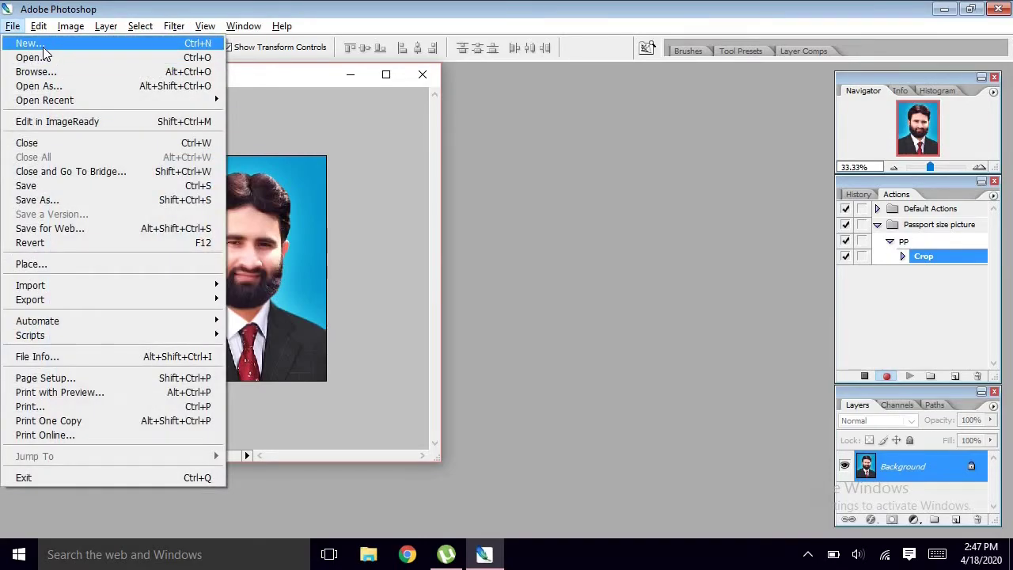
left_click(44, 48)
left_click(418, 159)
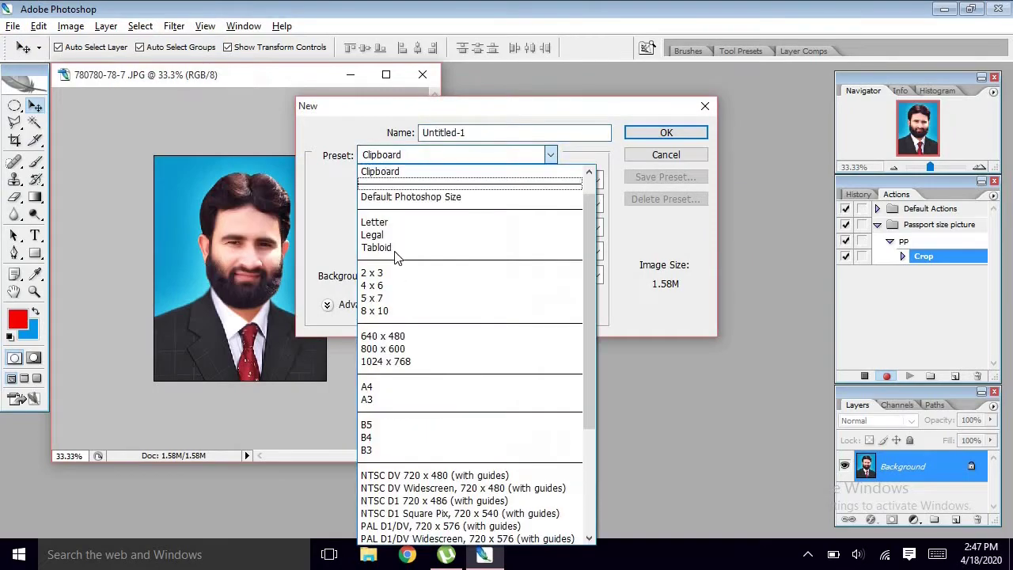
left_click(388, 287)
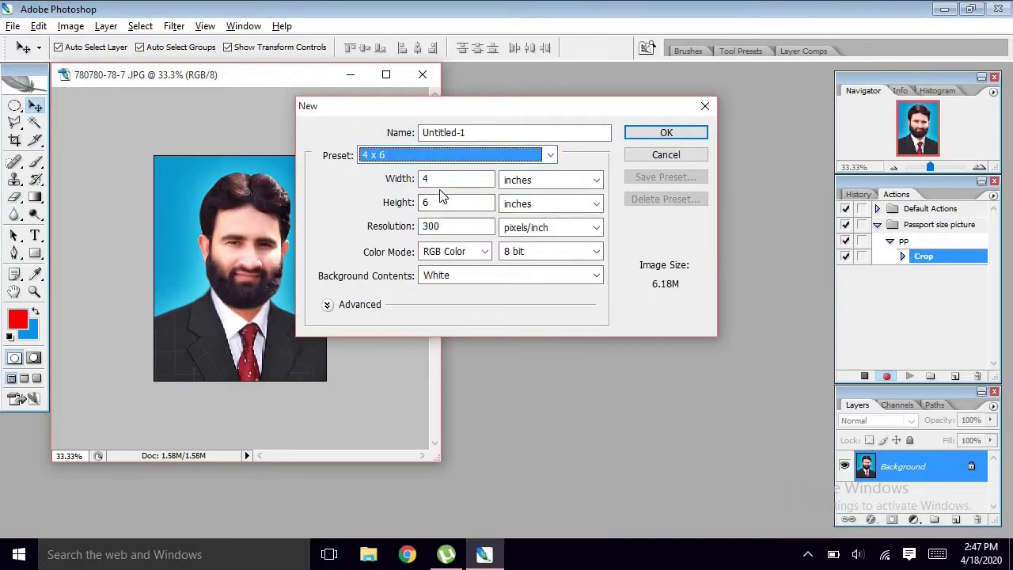
left_click_drag(432, 227, 391, 227)
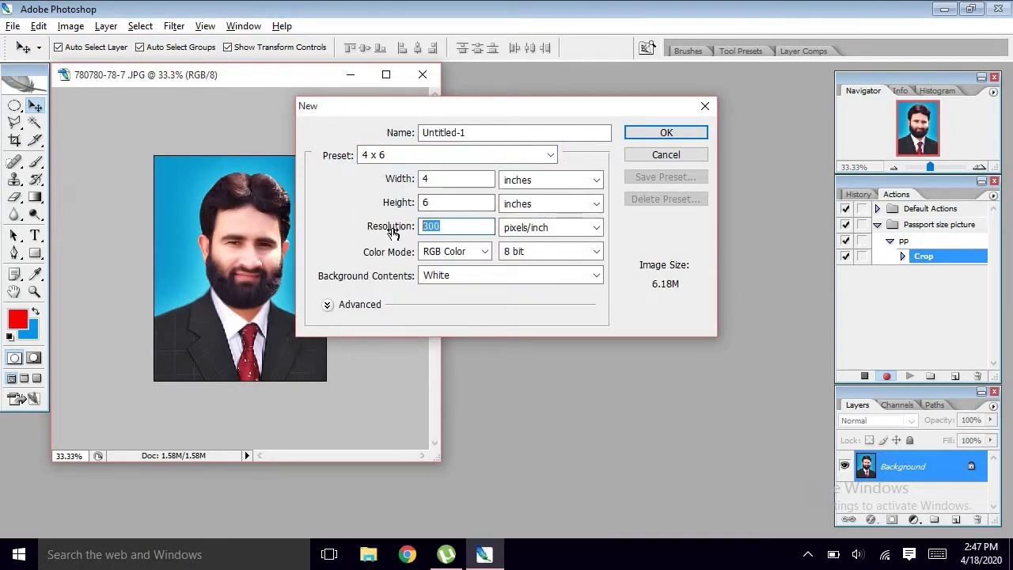
type("500")
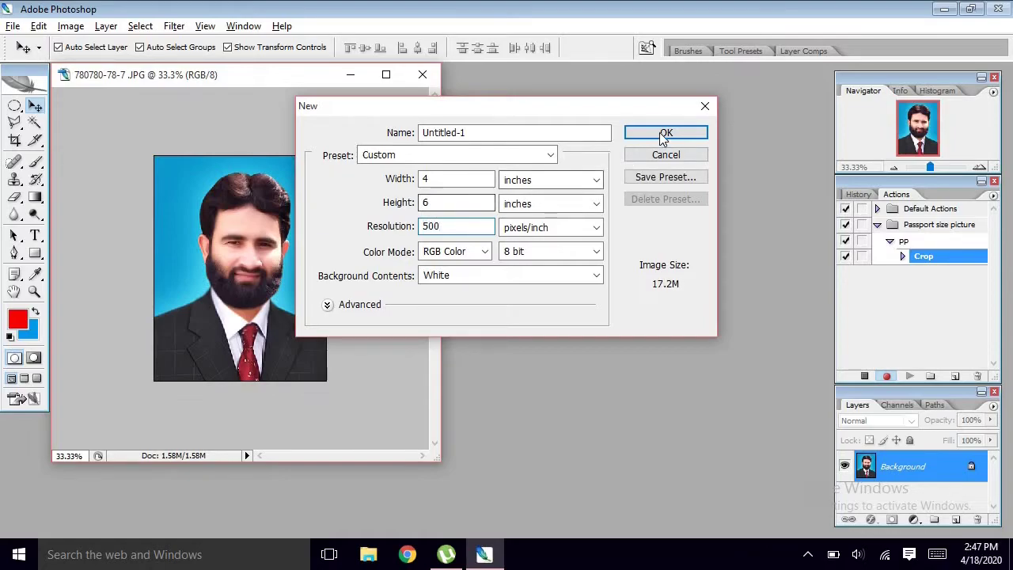
left_click(664, 135)
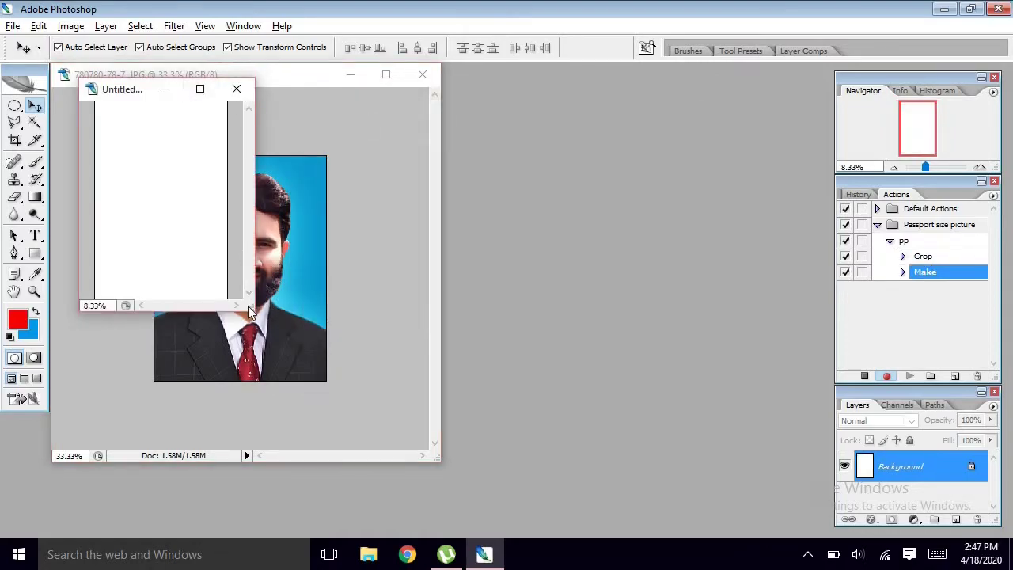
- Rotate the Untitled-1 canvas 90° to landscape, then activate the portrait document
left_click_drag(251, 307, 506, 440)
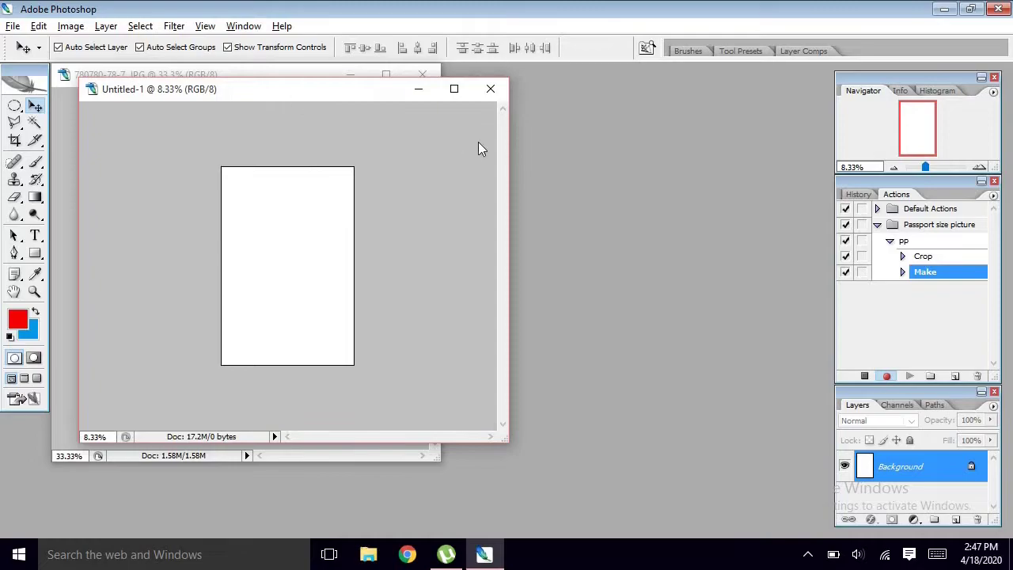
left_click_drag(357, 88, 540, 138)
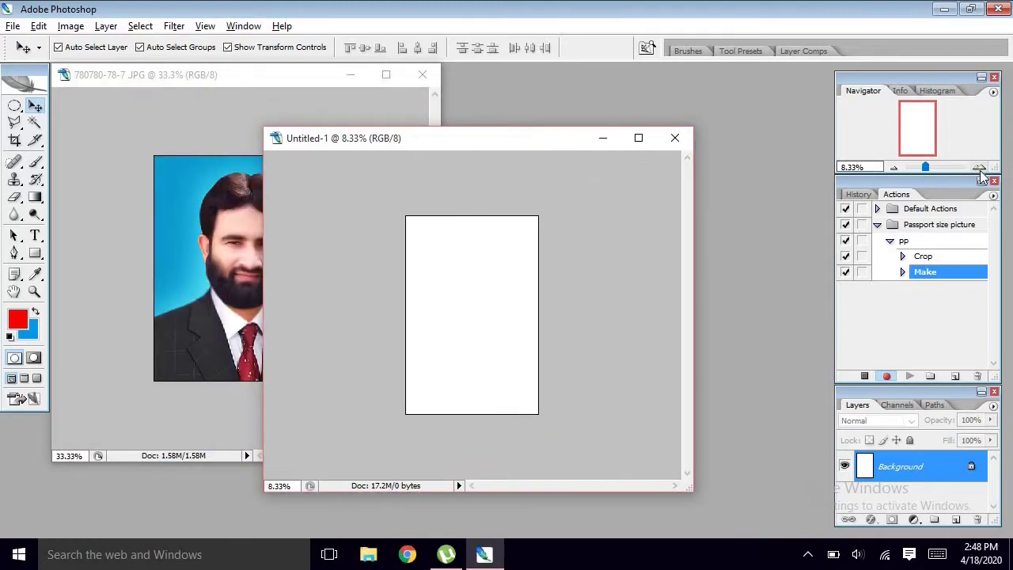
left_click(979, 169)
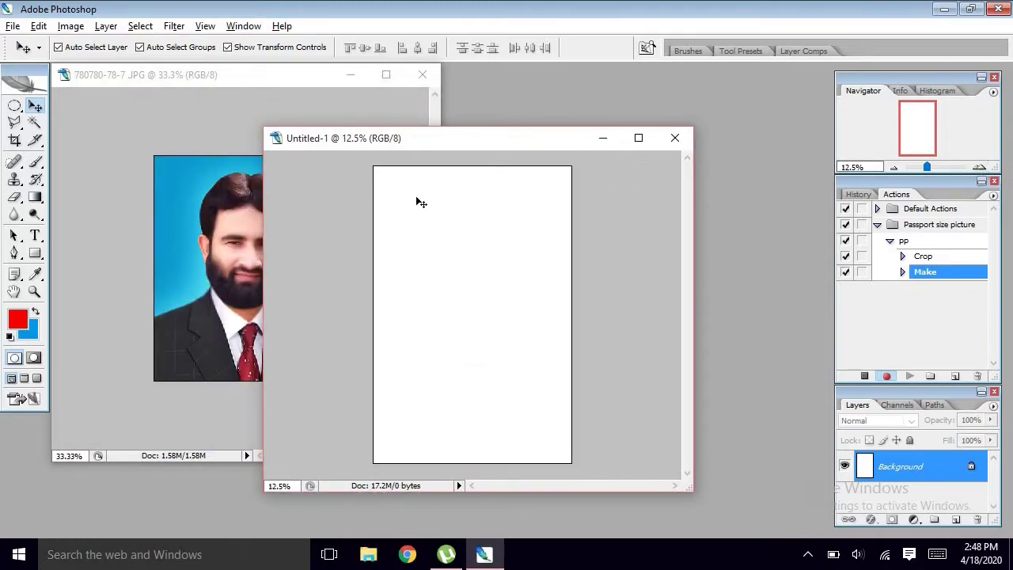
left_click(70, 26)
mouse_move(47, 178)
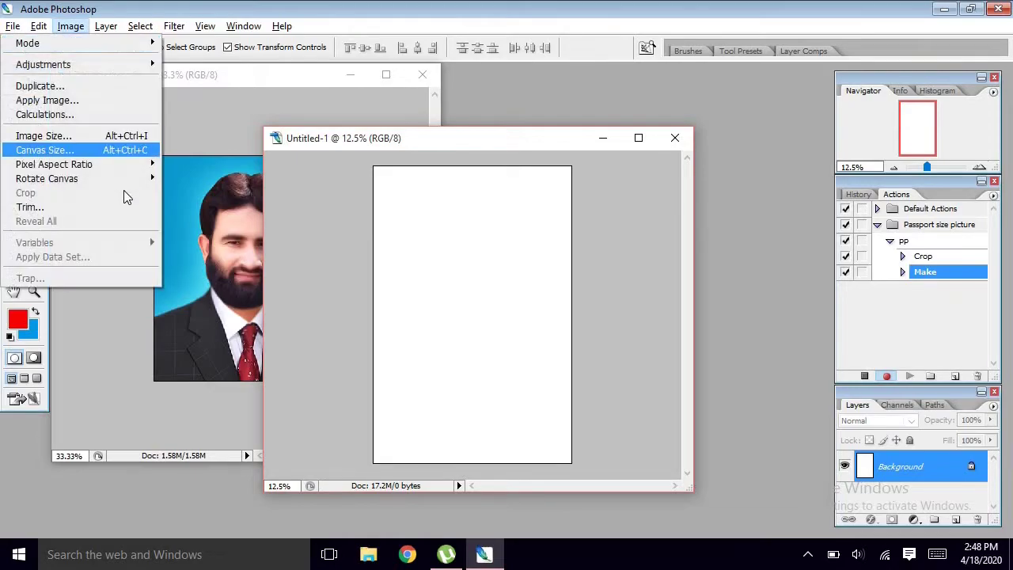
left_click(200, 197)
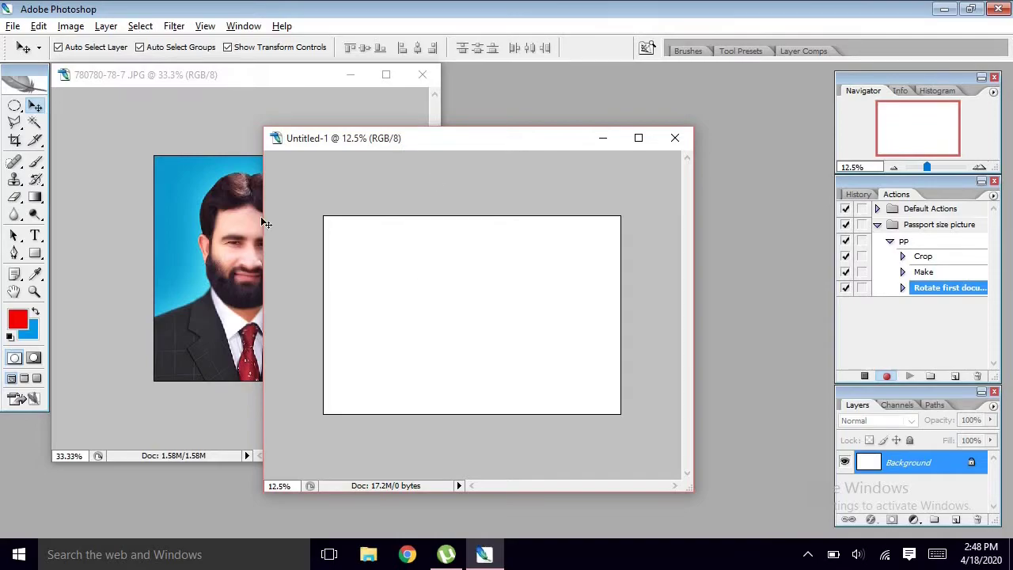
left_click(219, 209)
- Copy the whole portrait and paste it into the landscape Untitled-1 canvas
left_click_drag(223, 79, 230, 87)
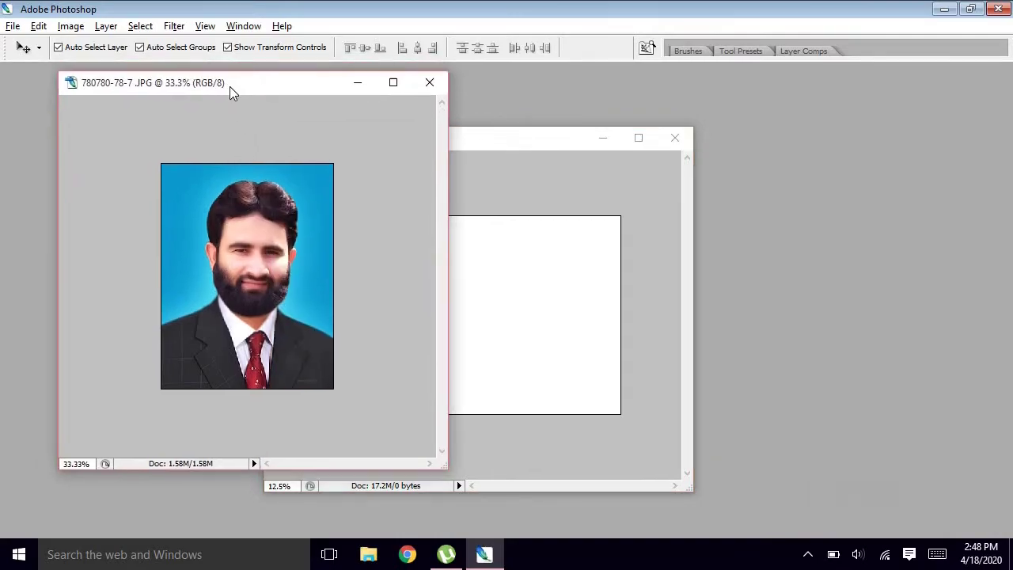
key("ctrl+a")
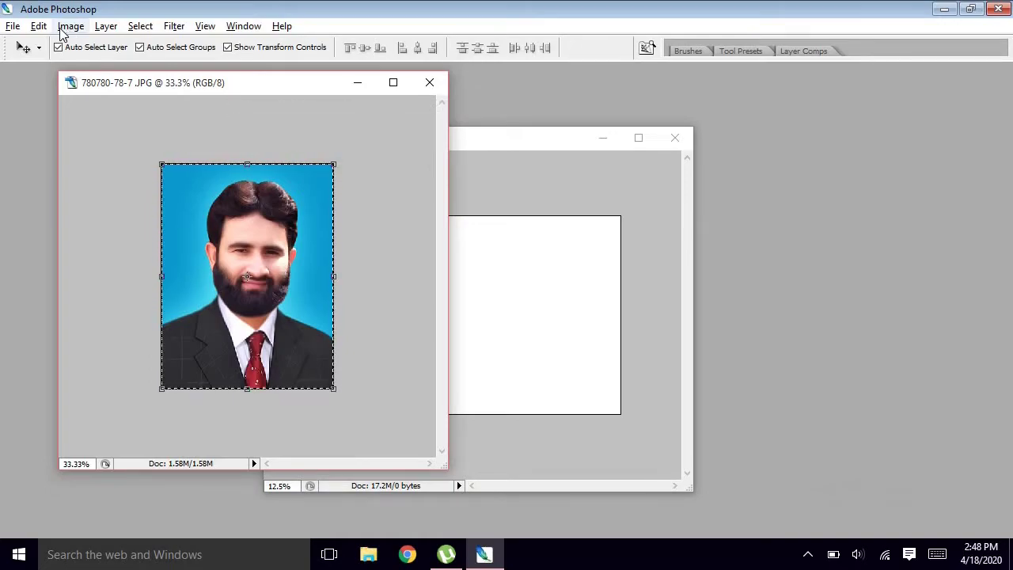
left_click(38, 26)
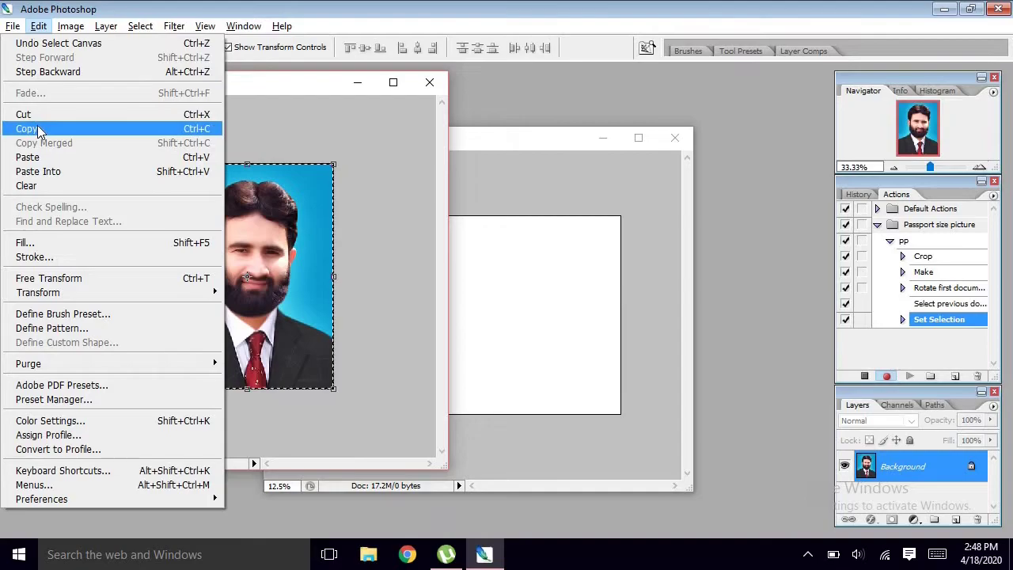
left_click(38, 127)
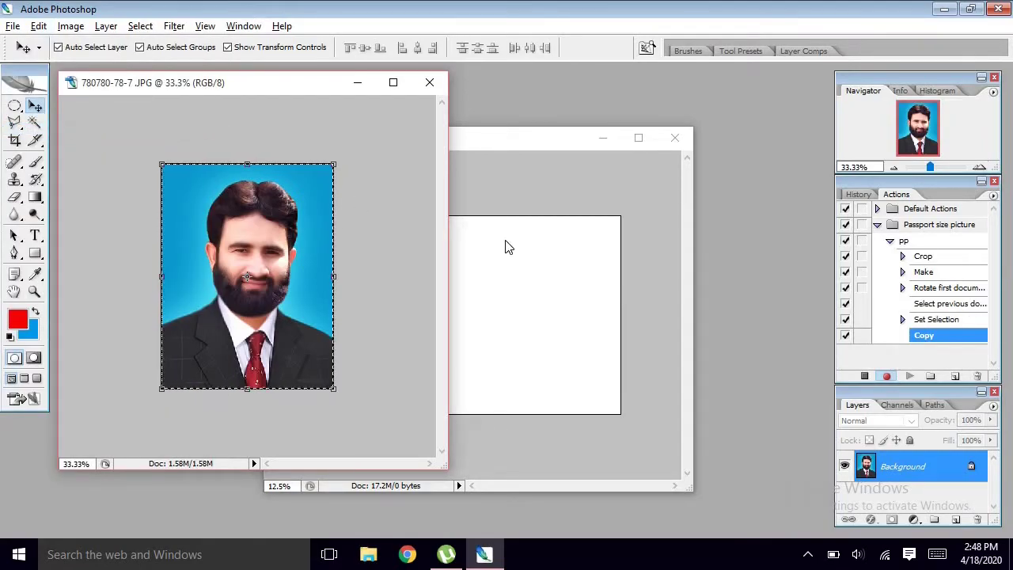
left_click(471, 156)
left_click_drag(441, 141, 422, 141)
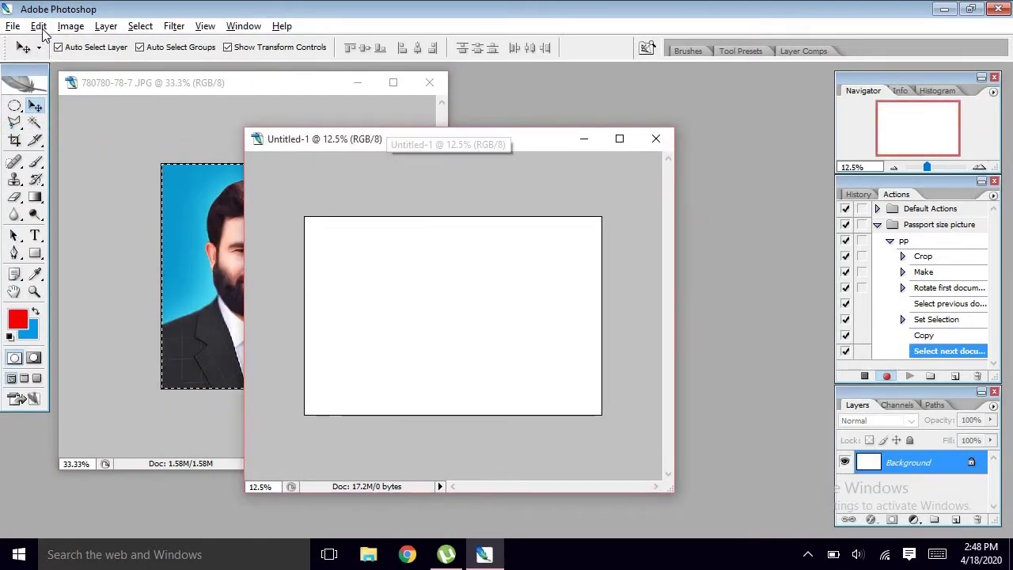
left_click(38, 26)
key("Return")
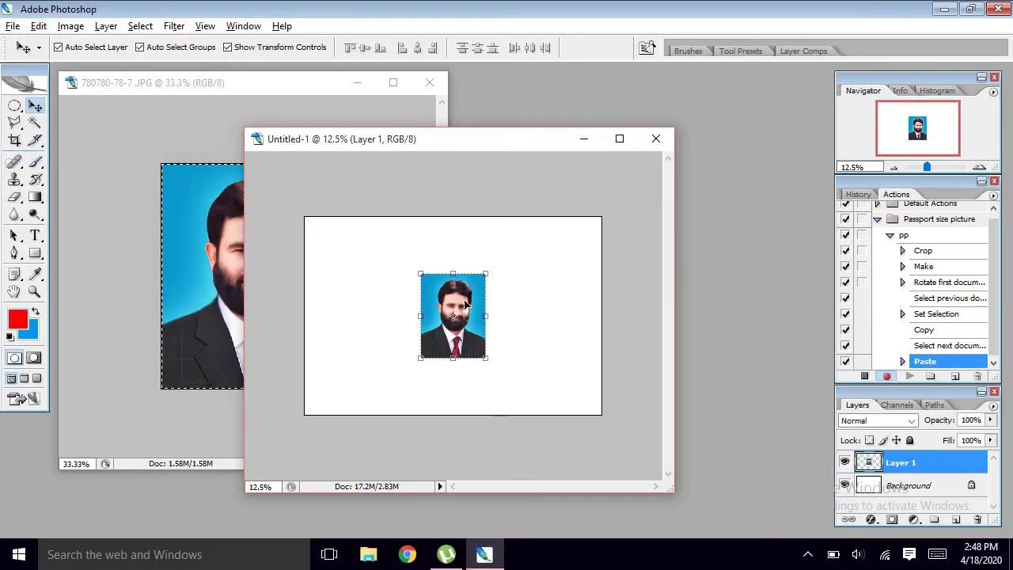
- Move the pasted portrait to the top-left corner and place a duplicate beside it
left_click(937, 167)
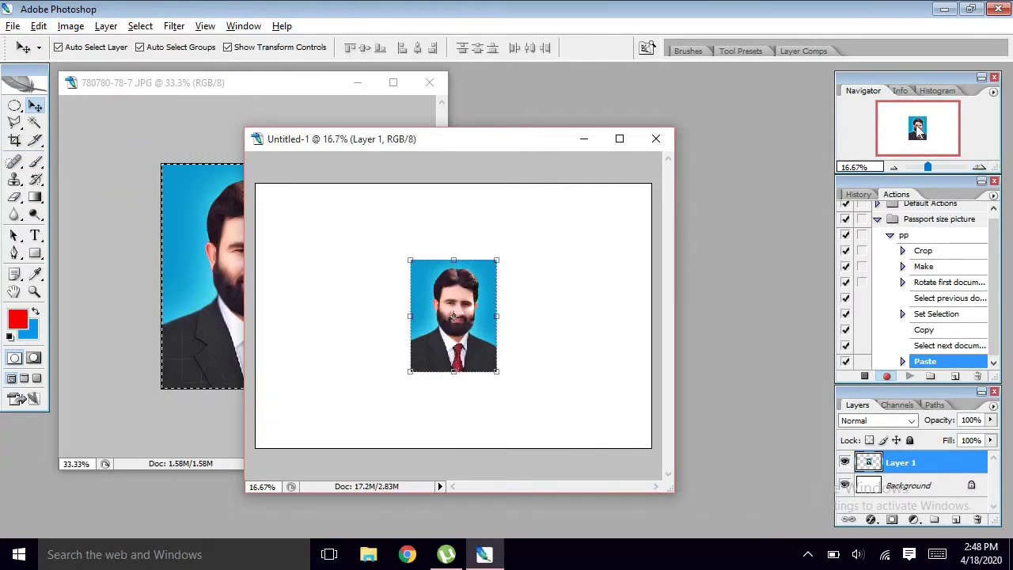
left_click_drag(241, 127, 148, 103)
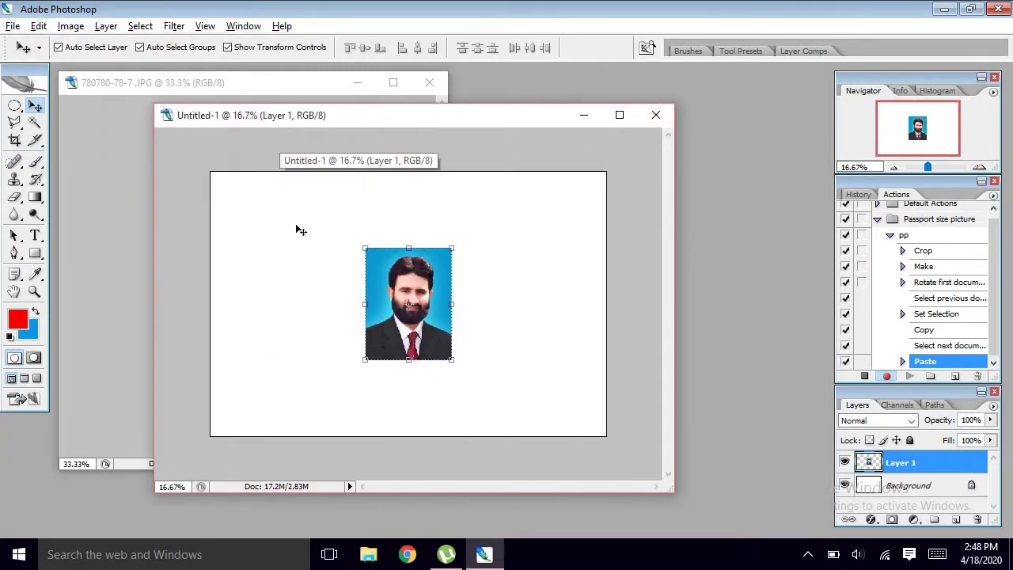
left_click_drag(394, 269, 244, 198)
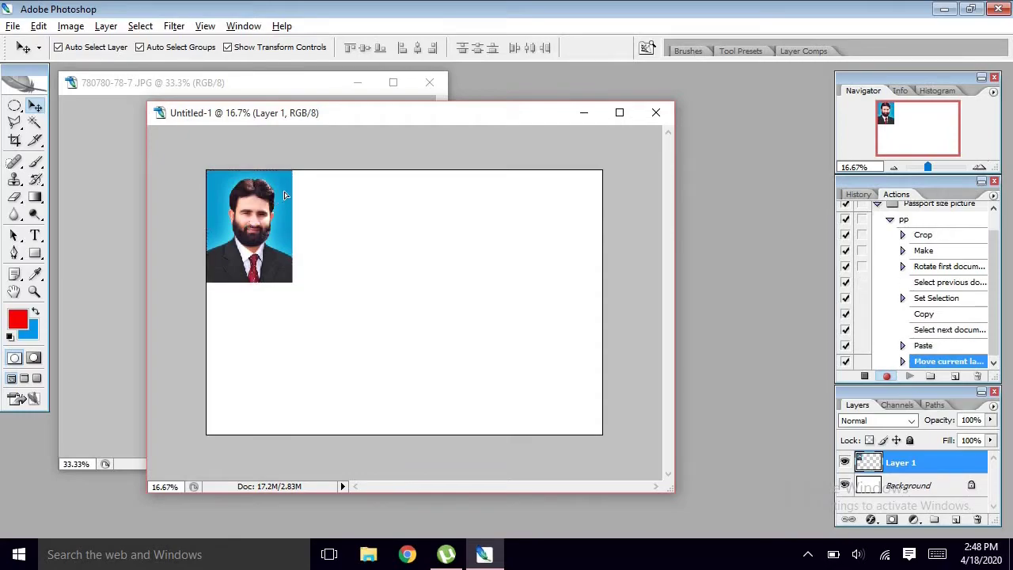
left_click_drag(277, 198, 326, 194)
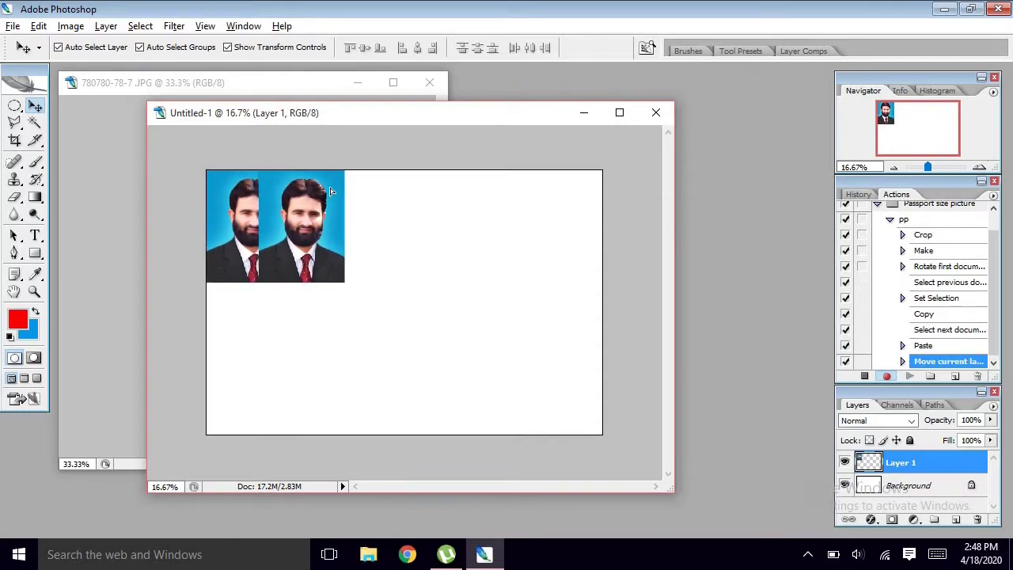
left_click_drag(326, 194, 373, 200)
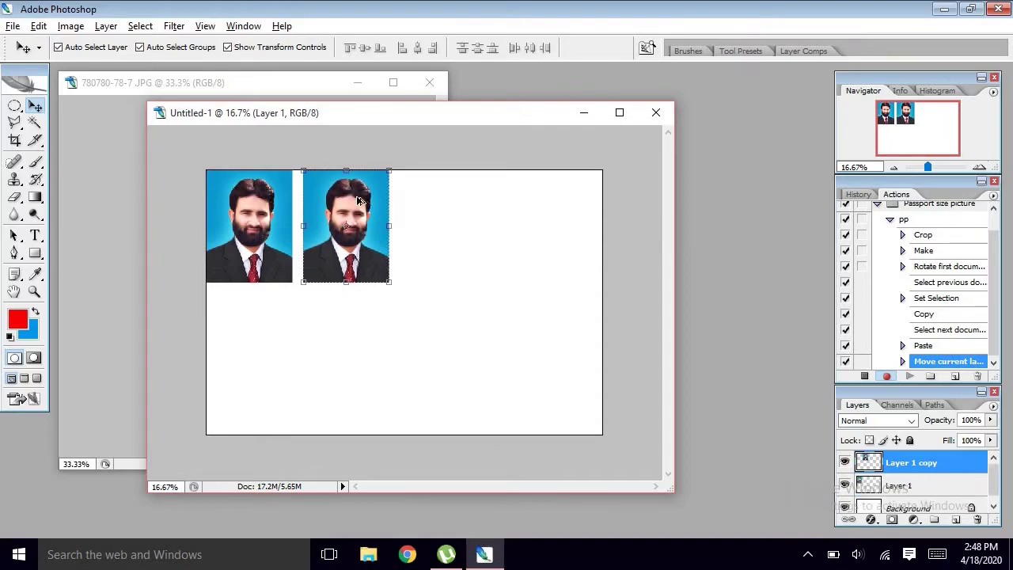
- Fill out two rows of four portrait copies and select all eight layers
left_click_drag(358, 200, 542, 202, "alt")
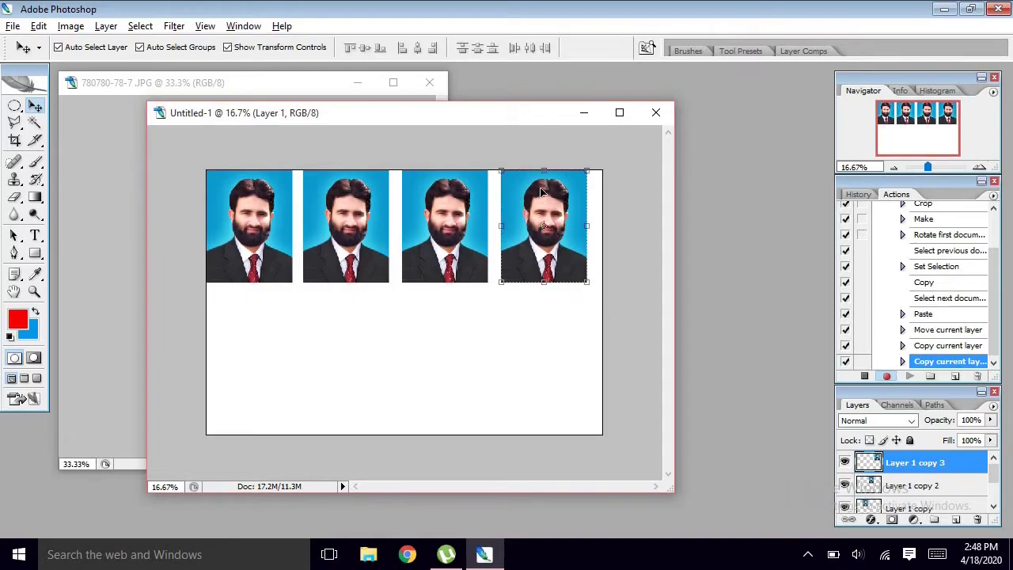
mouse_move(541, 194)
left_mouse_down("alt")
mouse_move(226, 316)
mouse_move(544, 320)
mouse_move(528, 314)
left_mouse_up("alt")
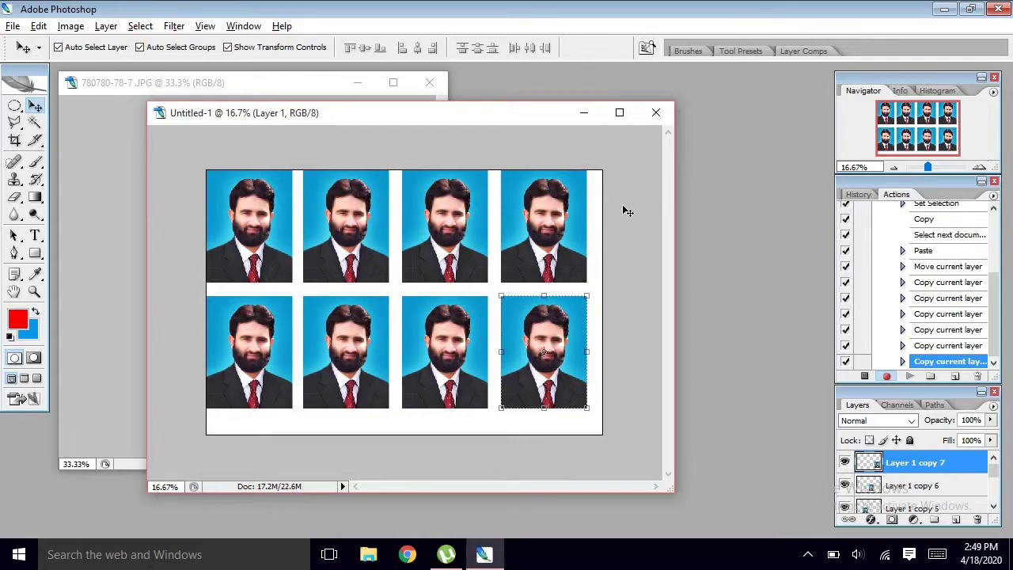
left_click(554, 261)
left_click(269, 342, "shift")
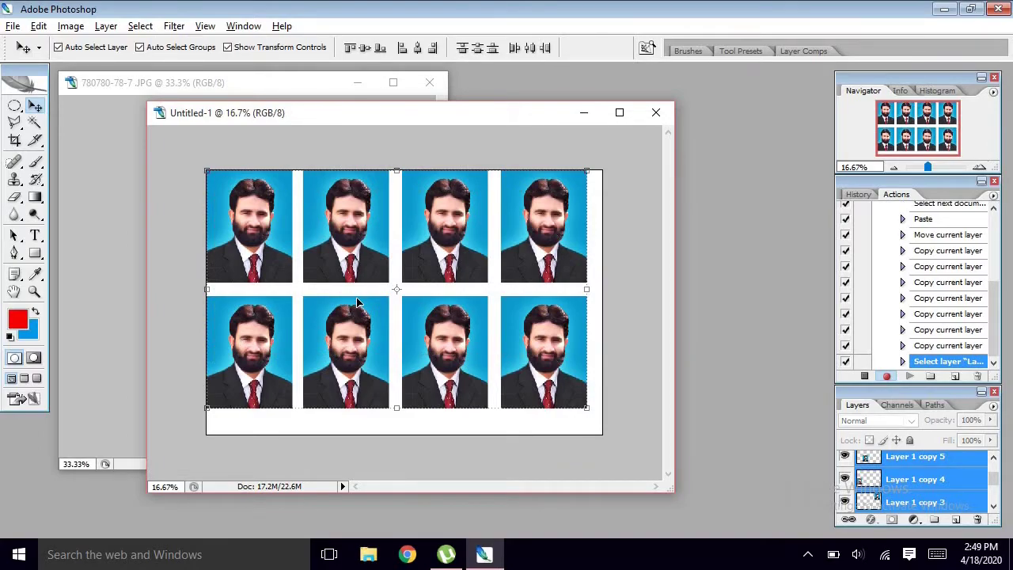
- Merge the eight portrait layers with Ctrl+E and centre the merged grid on the sheet
key("ctrl+e")
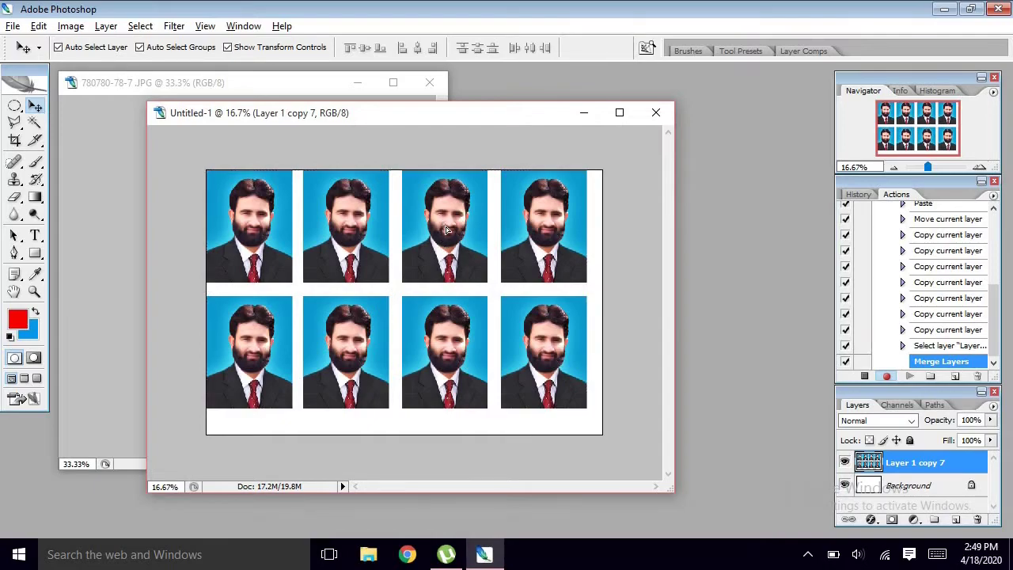
left_click_drag(444, 225, 452, 236)
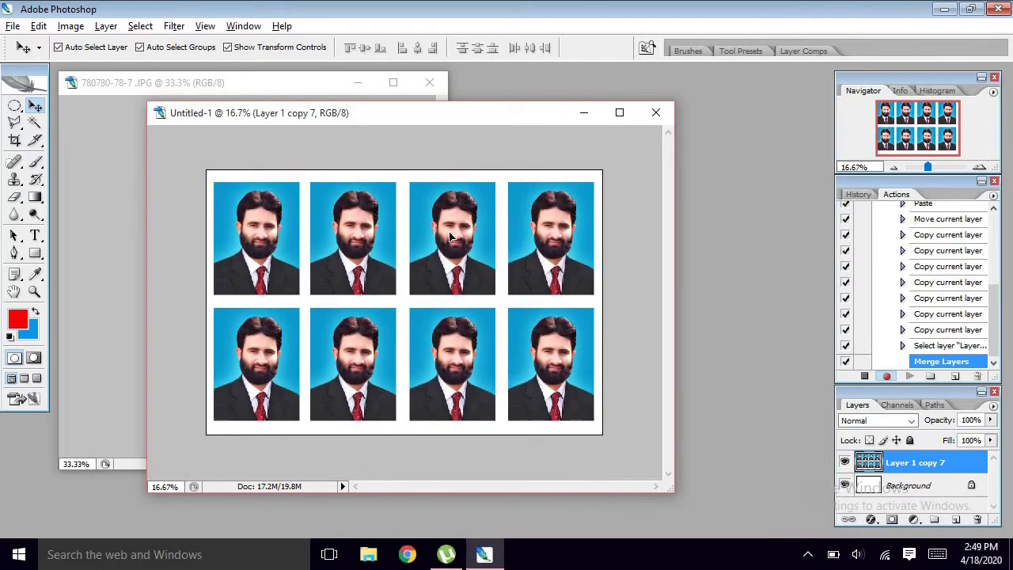
key("Left")
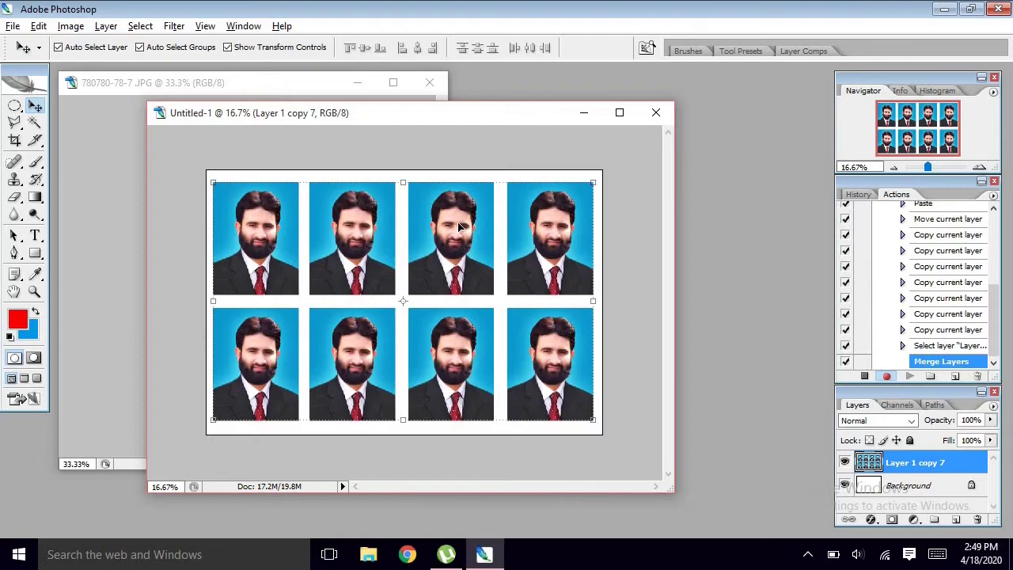
key("Right")
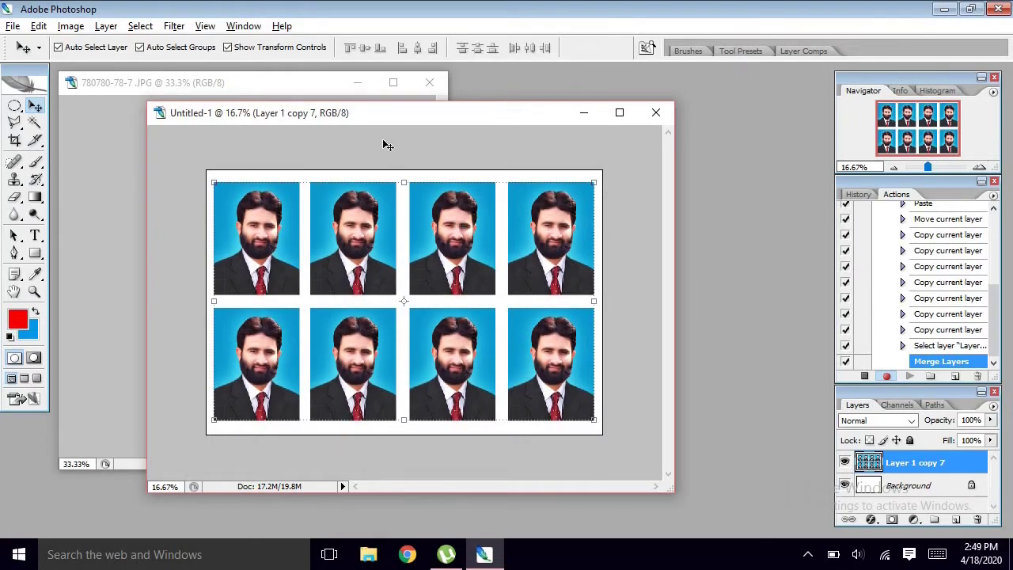
left_click_drag(342, 119, 312, 115)
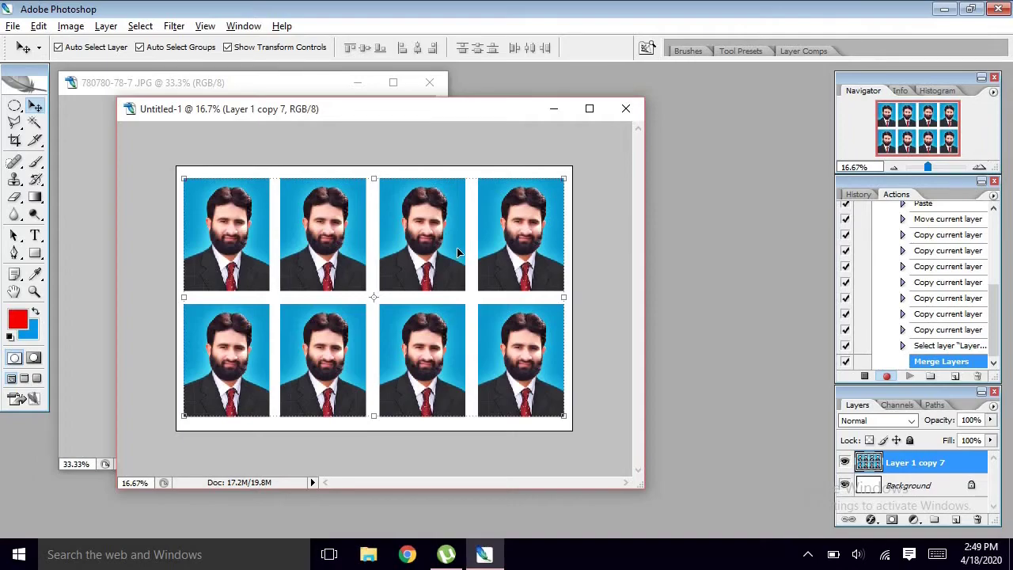
- Stop recording the pp action, then collapse and select it in the Actions panel
left_click(864, 381)
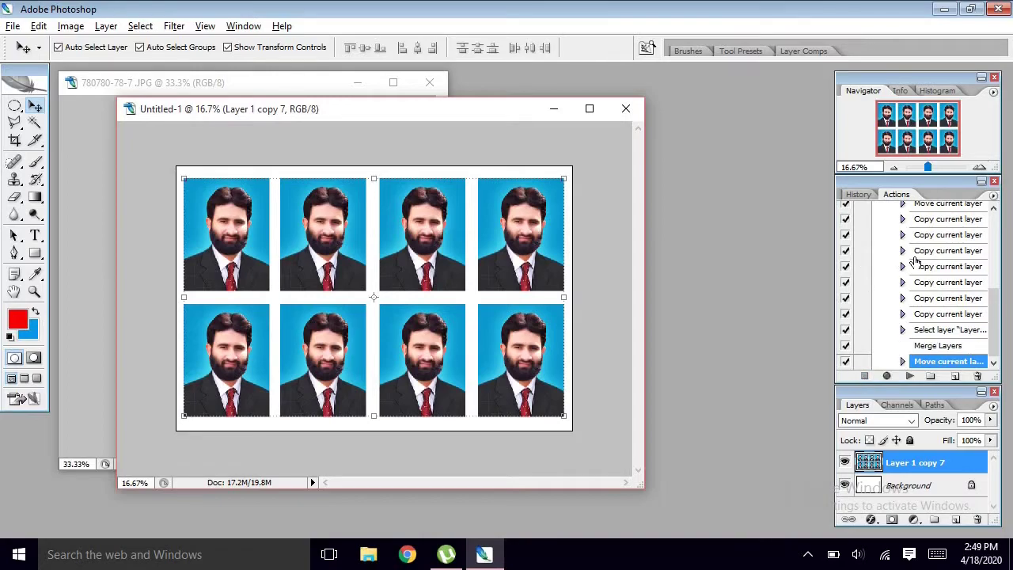
scroll(903, 252, "up", 1)
scroll(902, 253, "up", 3)
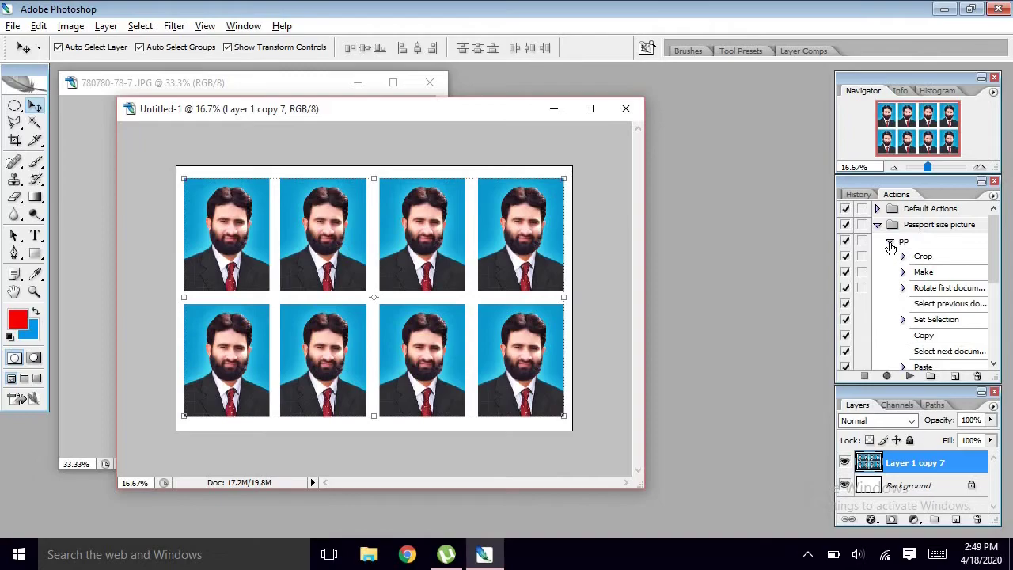
left_click(890, 242)
left_click(913, 244)
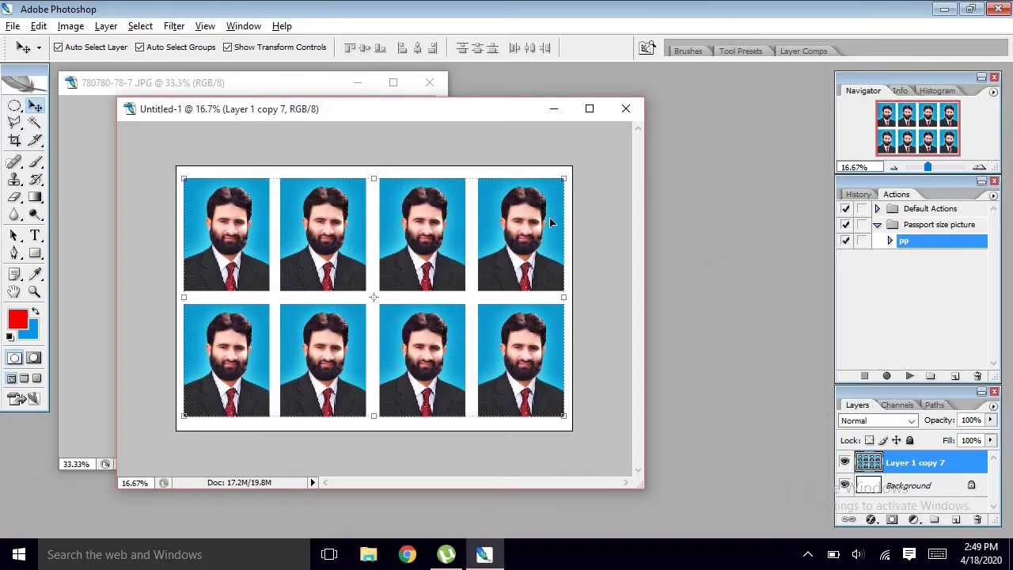
- Close the Untitled-1 sheet without saving, deselect the portrait, and start closing it
left_click(627, 108)
left_click(506, 224)
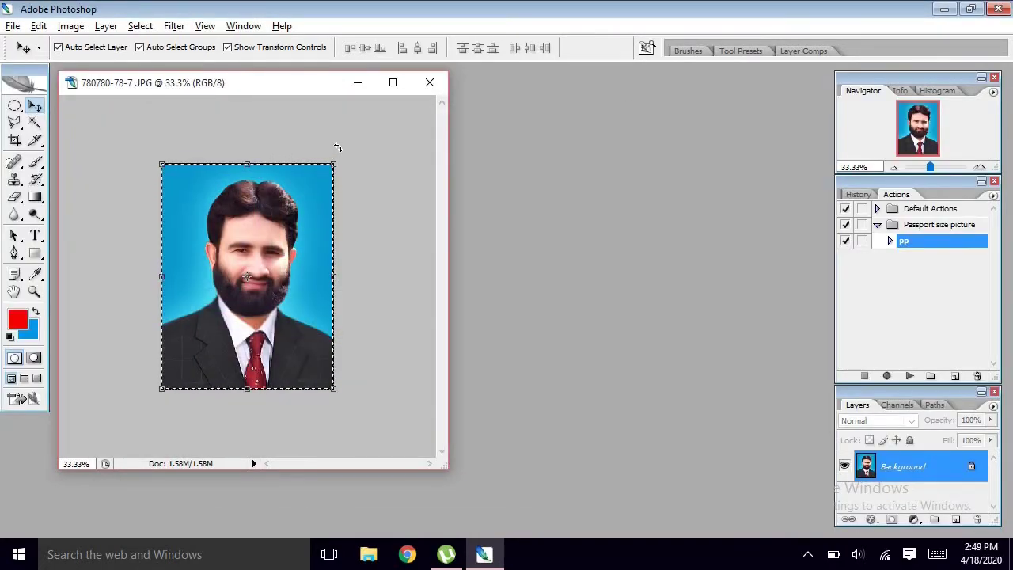
key("ctrl+d")
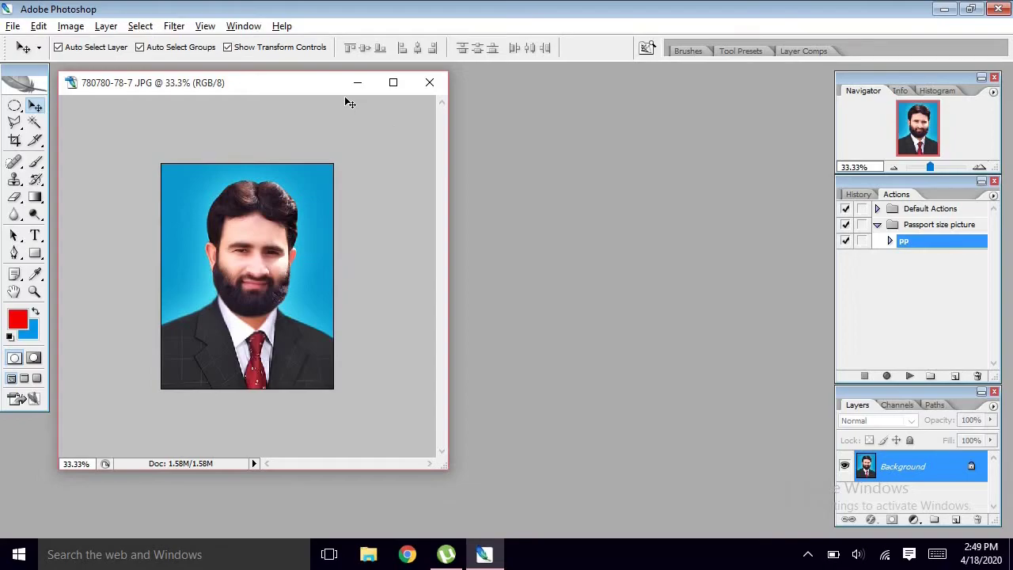
left_click(430, 83)
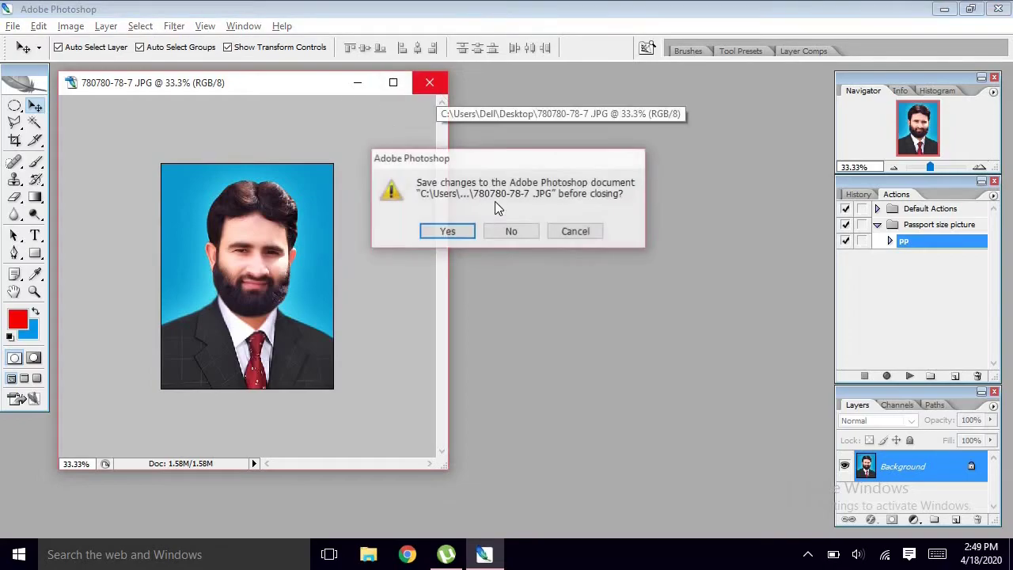
- Close the portrait without saving changes, dismissing a stray file-open dialog
left_click(447, 231)
double_click(323, 156)
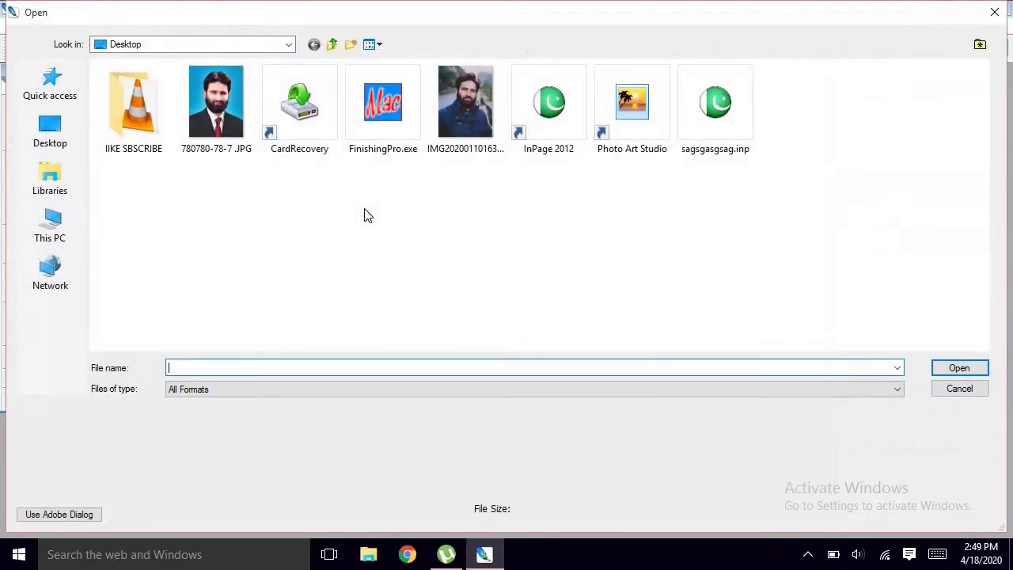
left_click(956, 387)
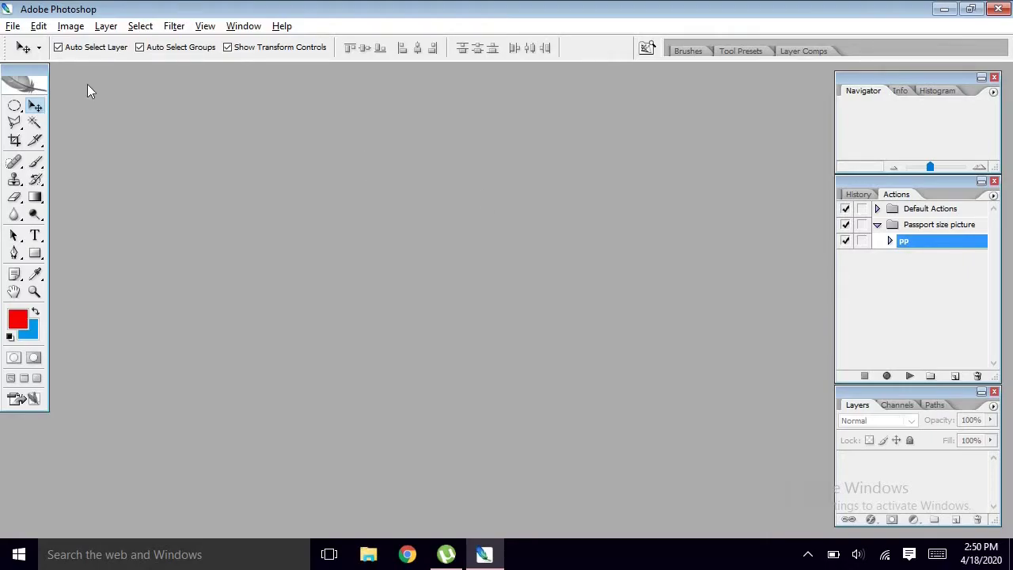
- Reopen 780780-78-7 JPG from the desktop and position its window in the workspace
left_click(12, 25)
left_click(31, 59)
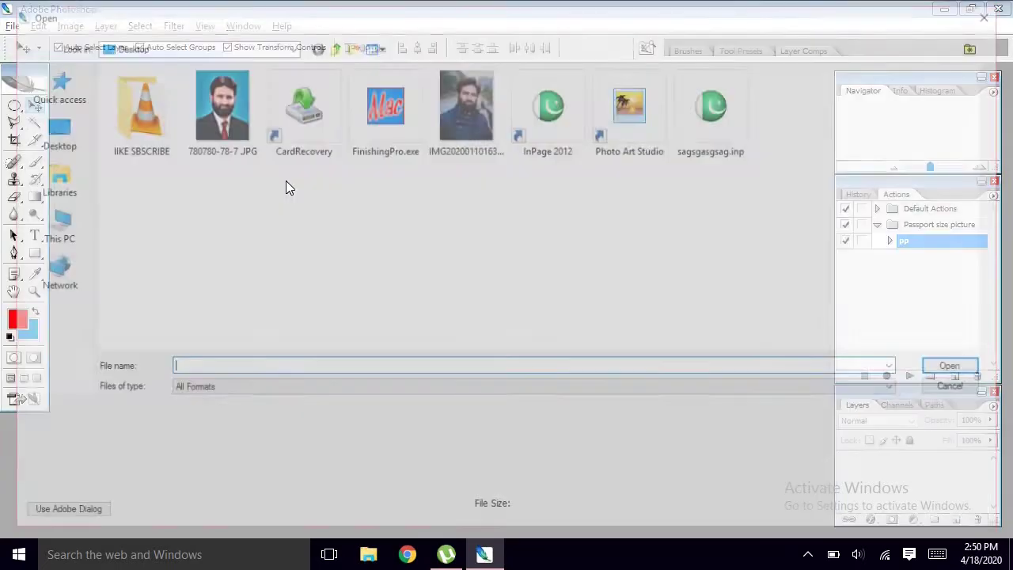
double_click(224, 135)
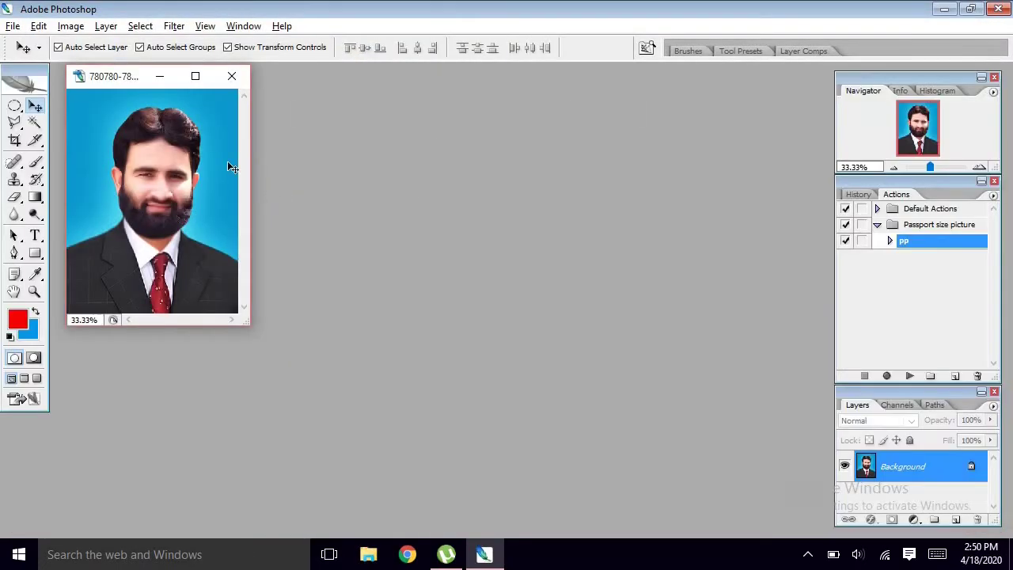
left_click_drag(129, 77, 152, 92)
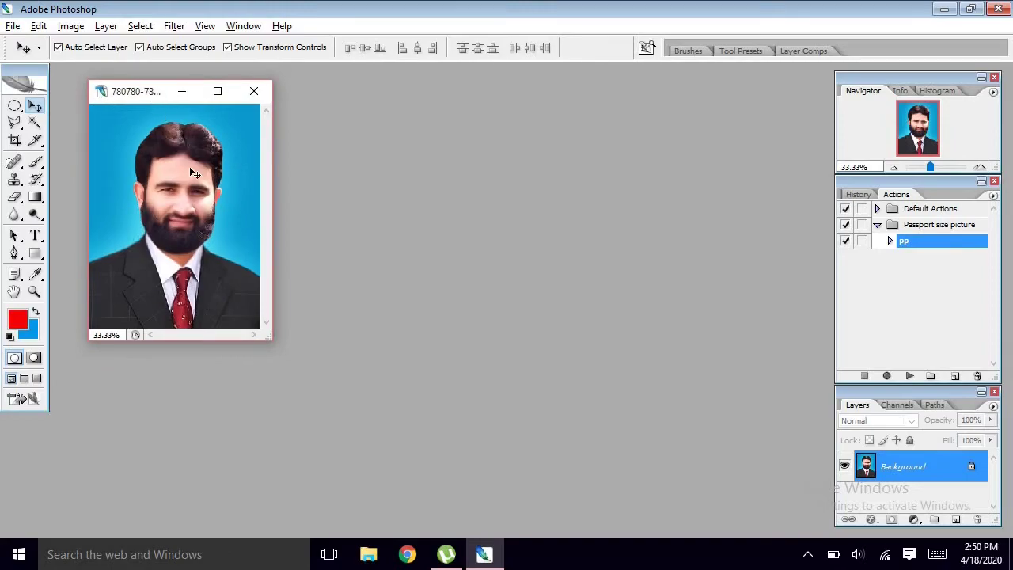
left_click_drag(145, 92, 147, 116)
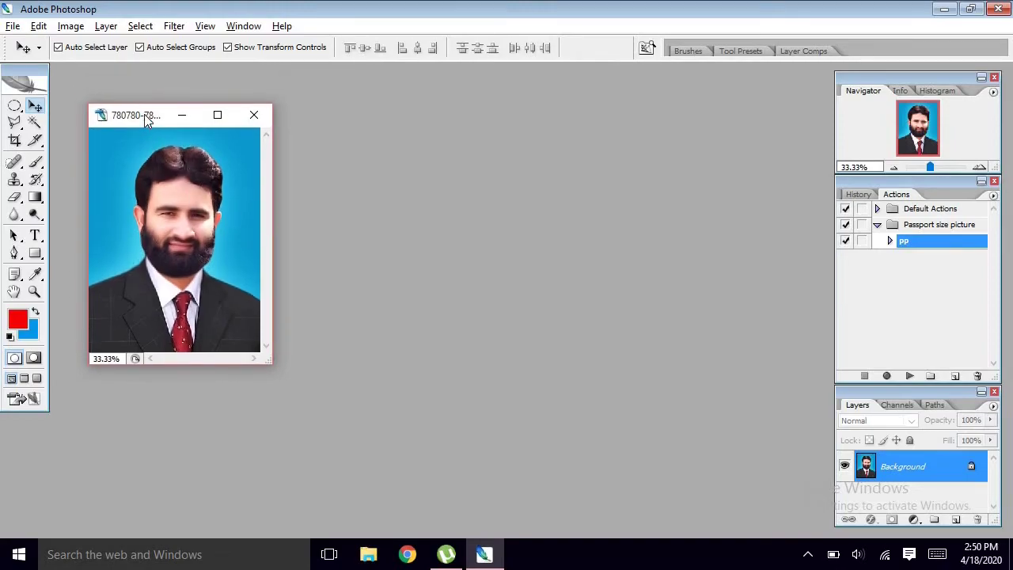
- Play the pp action on the reopened portrait
left_click(922, 228)
left_click(912, 245)
left_click(910, 375)
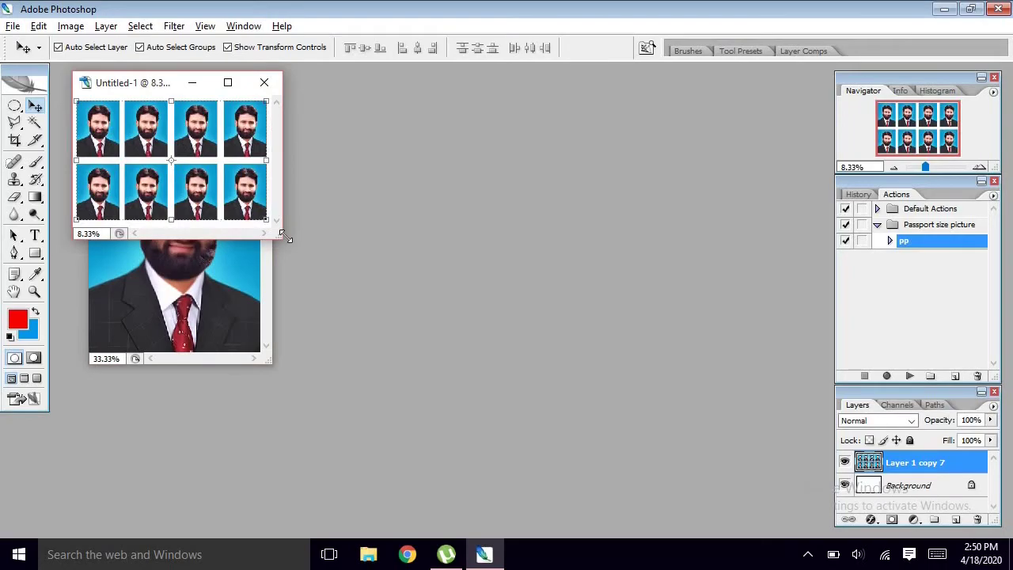
- Inspect the generated sheet at 16.67% zoom, then close it without saving
left_click_drag(285, 238, 689, 470)
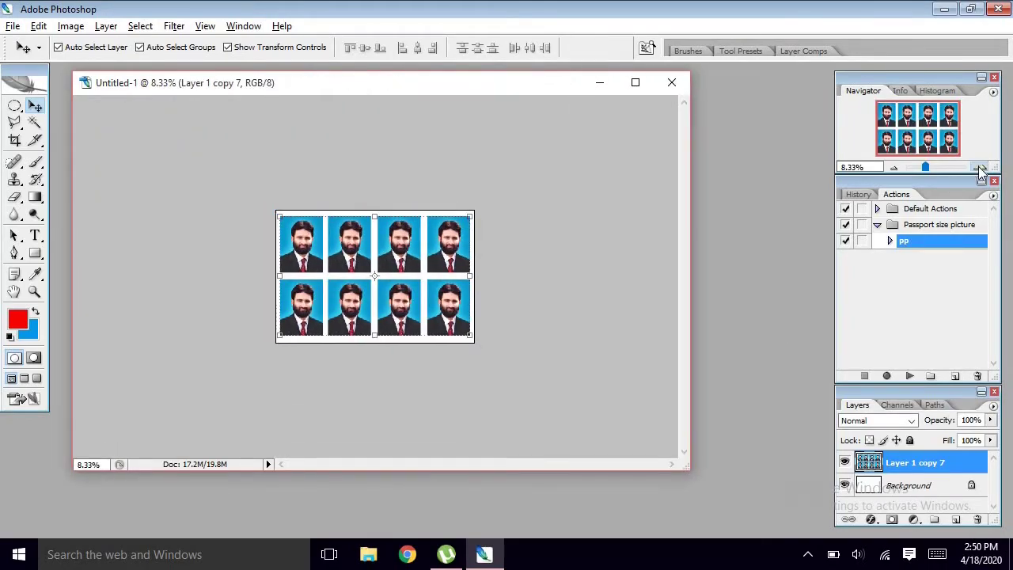
left_click(979, 166)
left_click(893, 167)
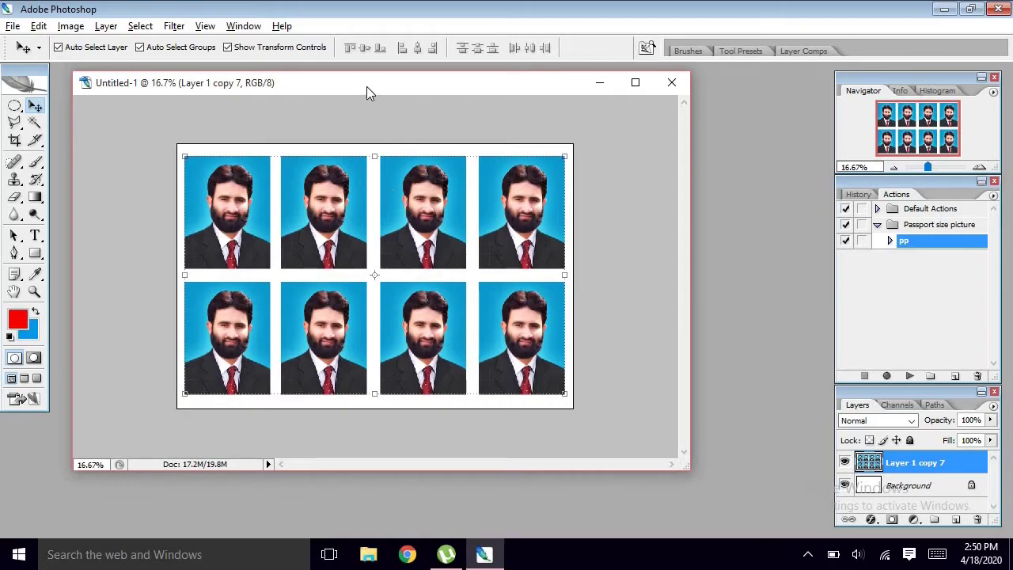
left_click_drag(366, 93, 394, 125)
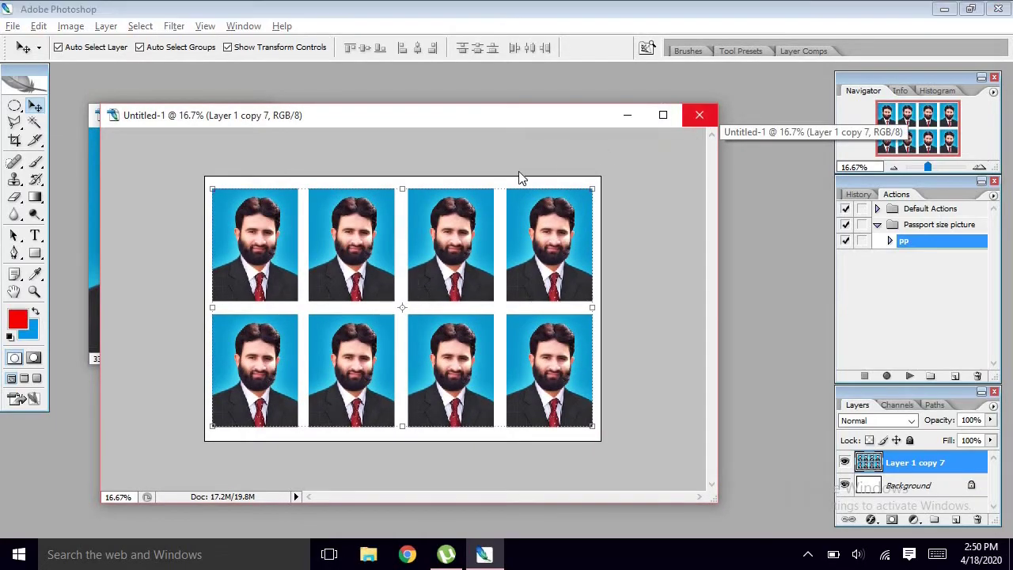
key("ctrl+w")
left_click(512, 231)
- Close the original portrait unsaved and open the IMG2020 portrait from the desktop
left_click(254, 115)
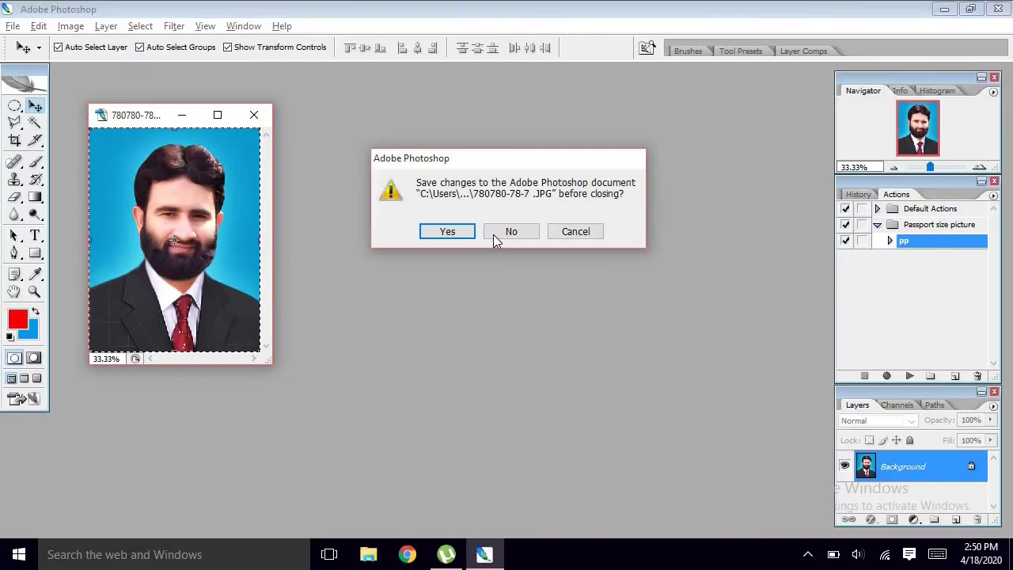
left_click(511, 234)
double_click(263, 149)
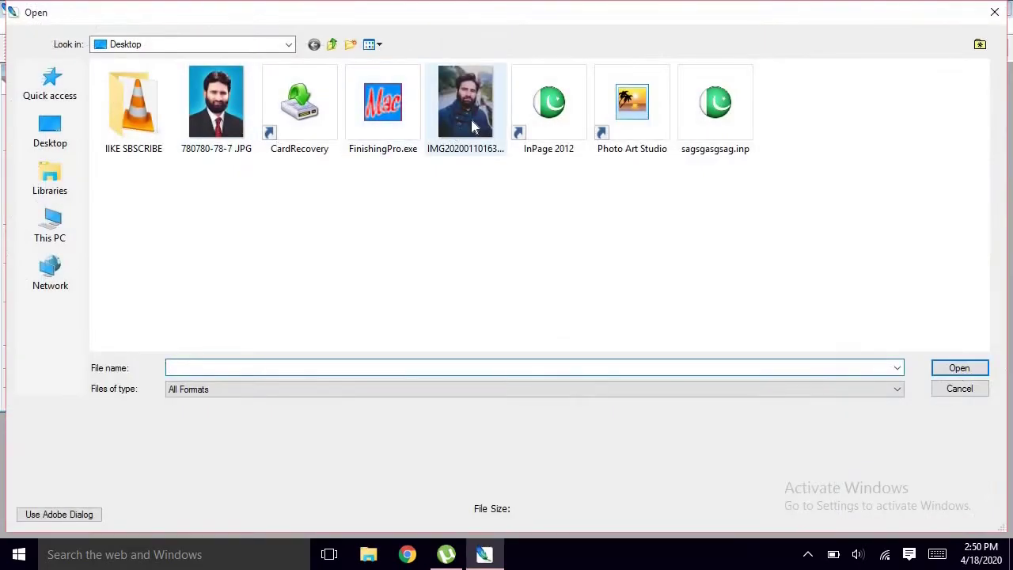
double_click(473, 127)
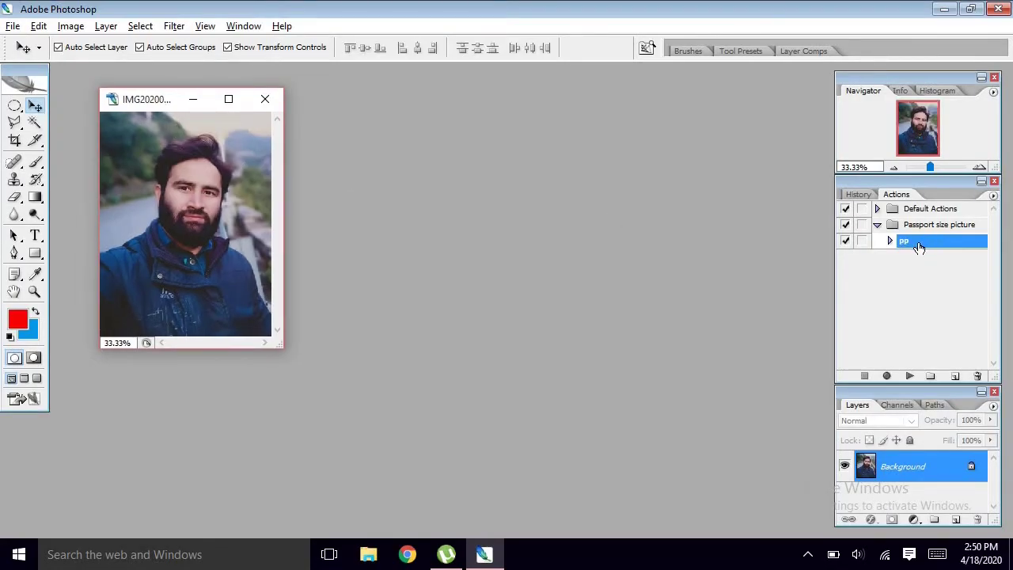
- Play pp on IMG2020, then enlarge the new sheet window and zoom to 16.7%
left_click(910, 376)
left_click_drag(282, 235, 629, 469)
left_click(980, 167)
left_click(980, 167)
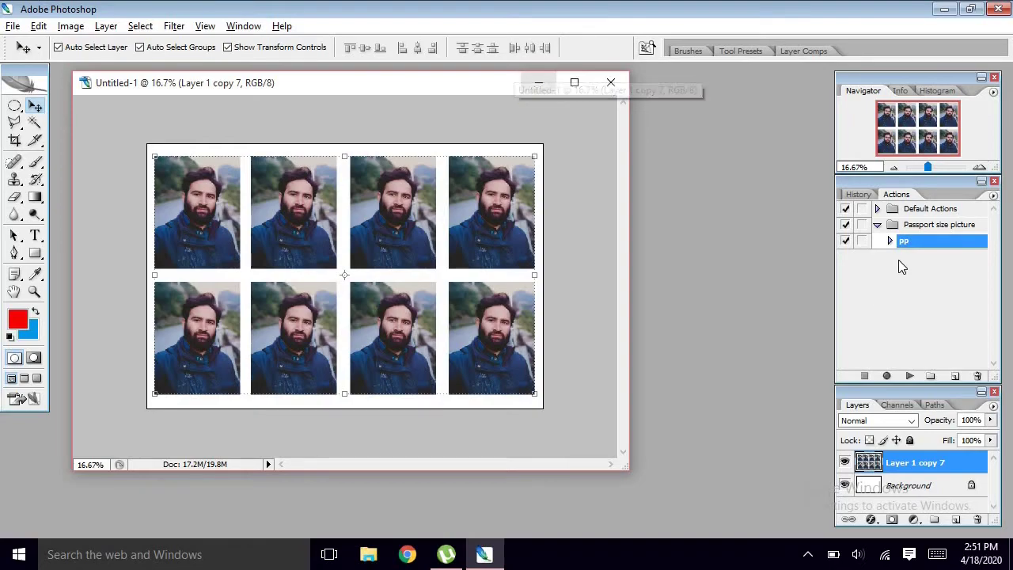
- Rename the pp action to 'PP' and close the passport sheet without saving
double_click(907, 243)
type("PP")
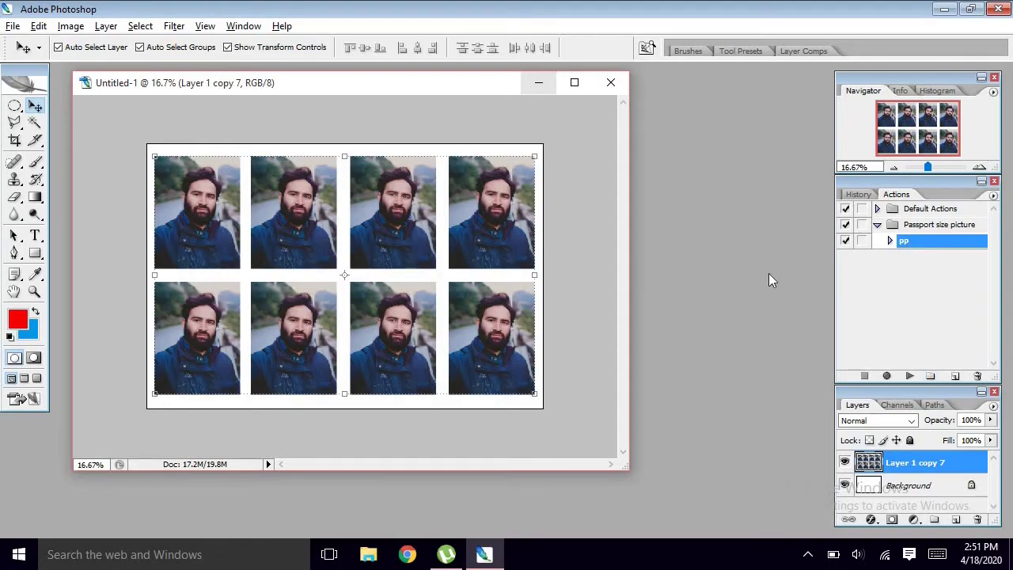
left_click(611, 82)
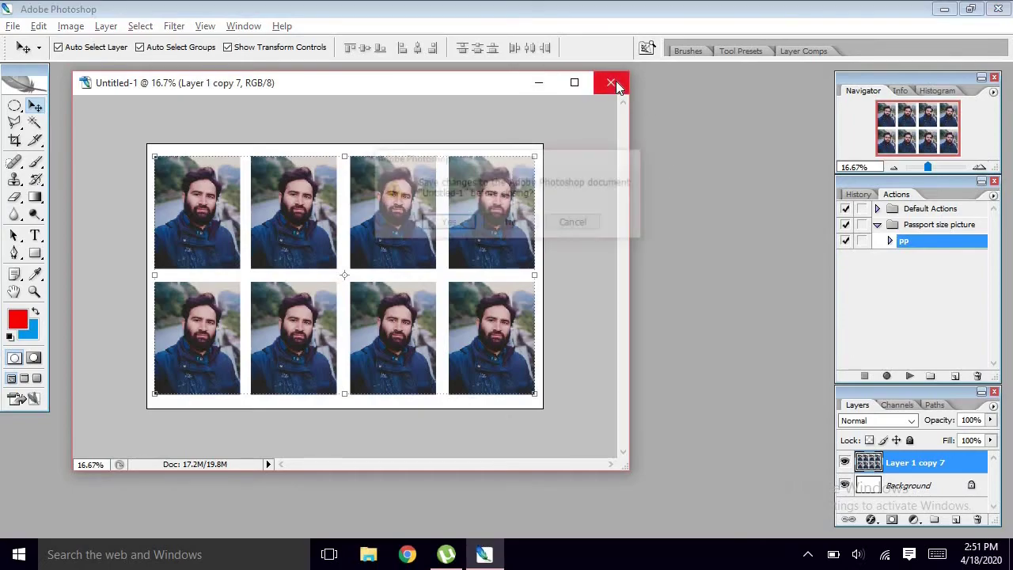
left_click(510, 219)
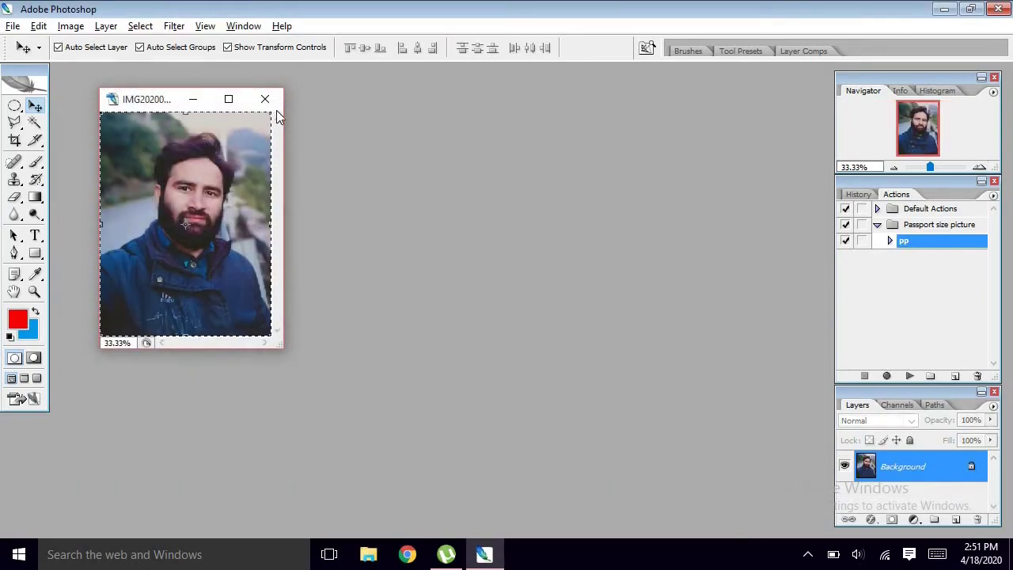
- Close the IMG2020 portrait without saving and cancel the file-open dialog
left_click(265, 98)
left_click(513, 232)
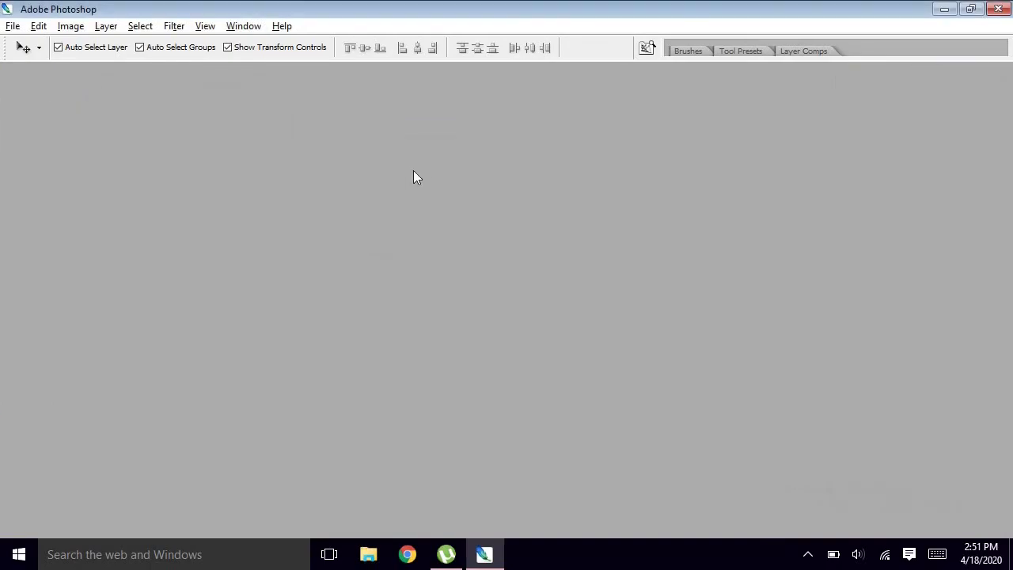
double_click(417, 169)
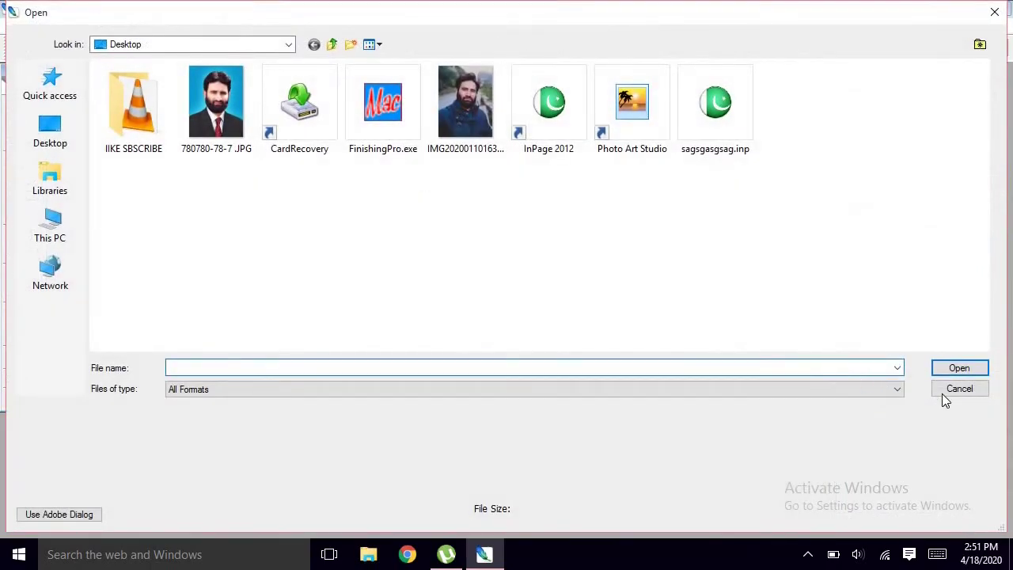
left_click(943, 388)
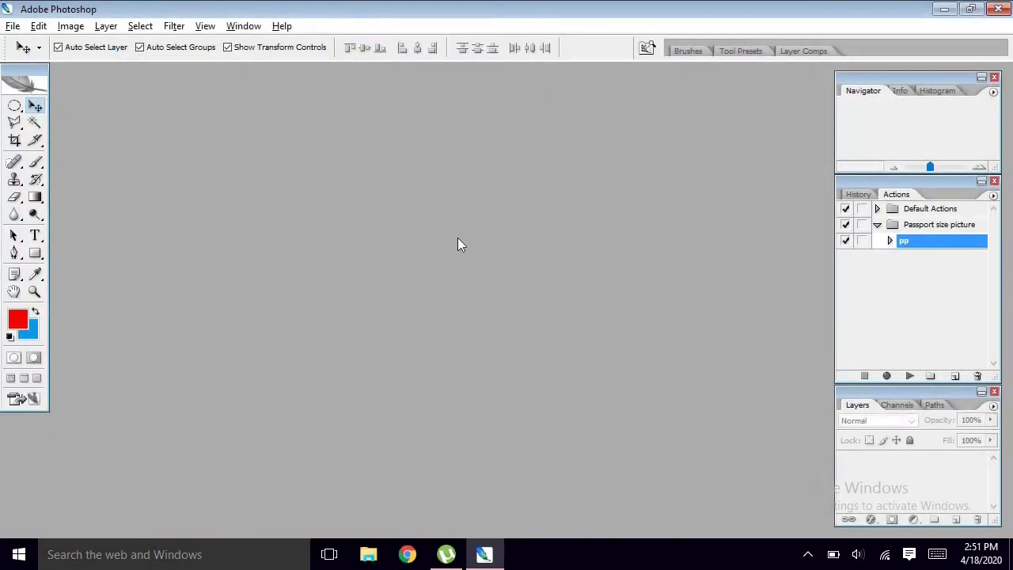